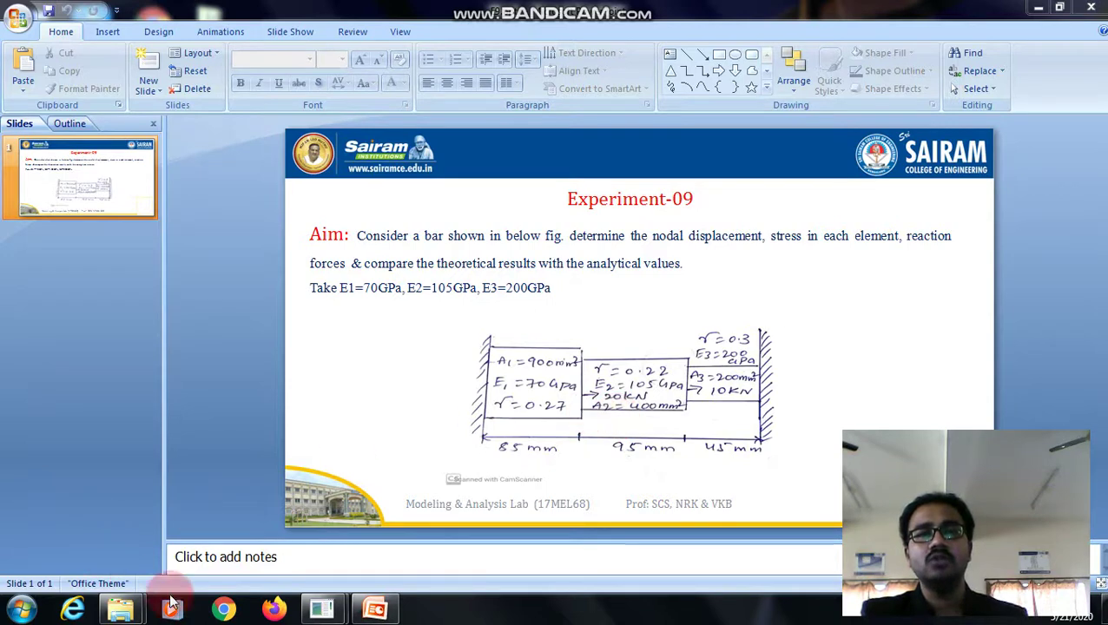
Switch to ANSYS Multiphysics and limit preferences to Structural disciplines
click(317, 613)
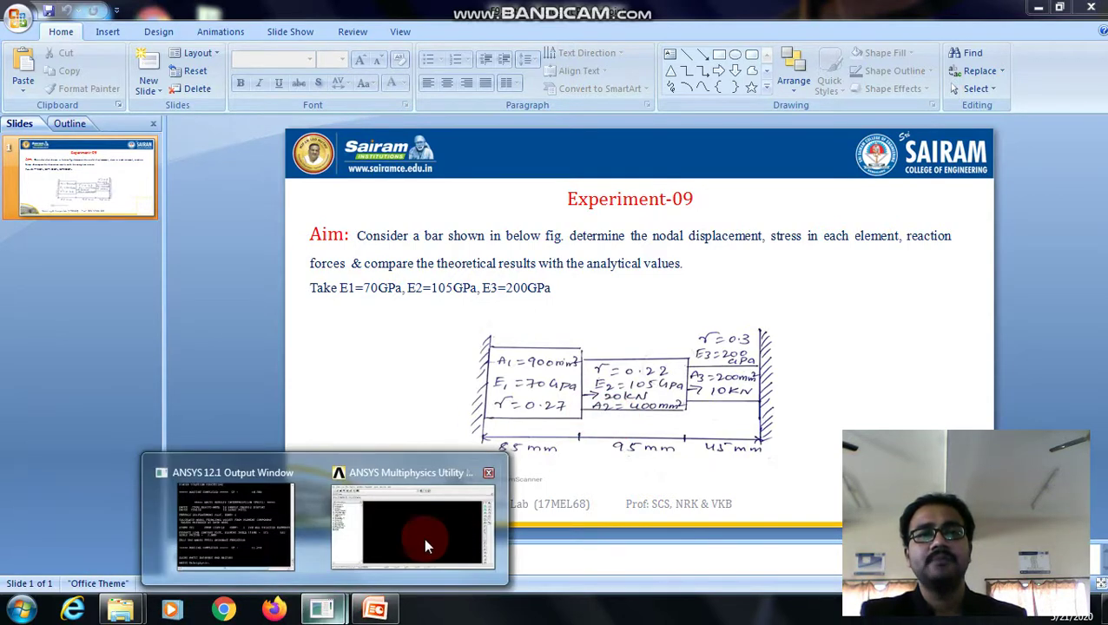
click(433, 530)
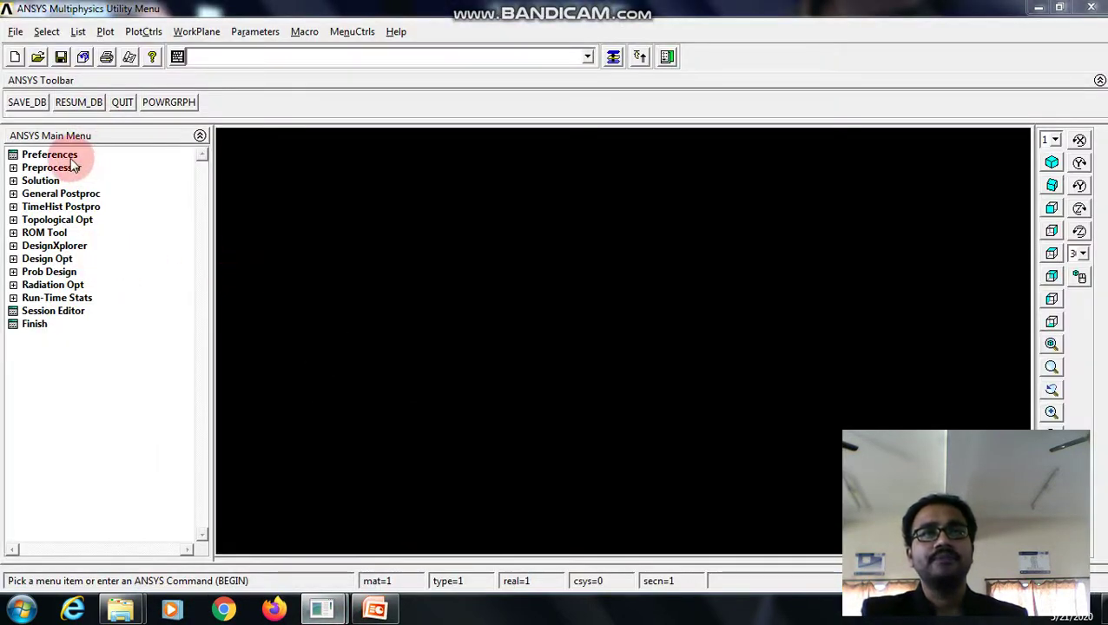
click(50, 154)
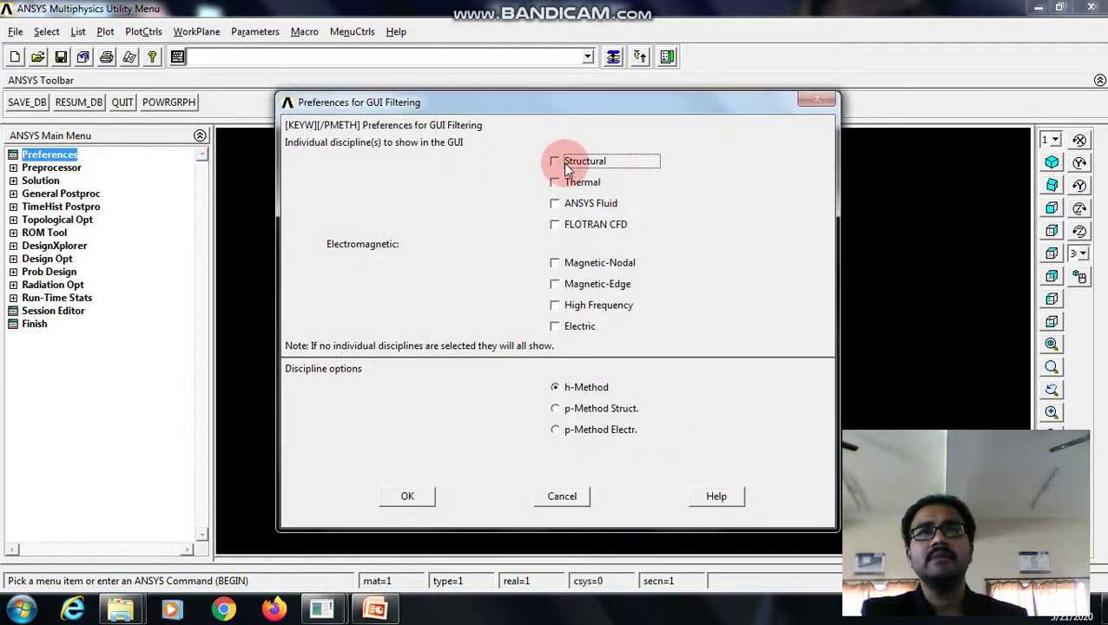
click(415, 508)
Define three LINK1 2D spar element types
click(71, 170)
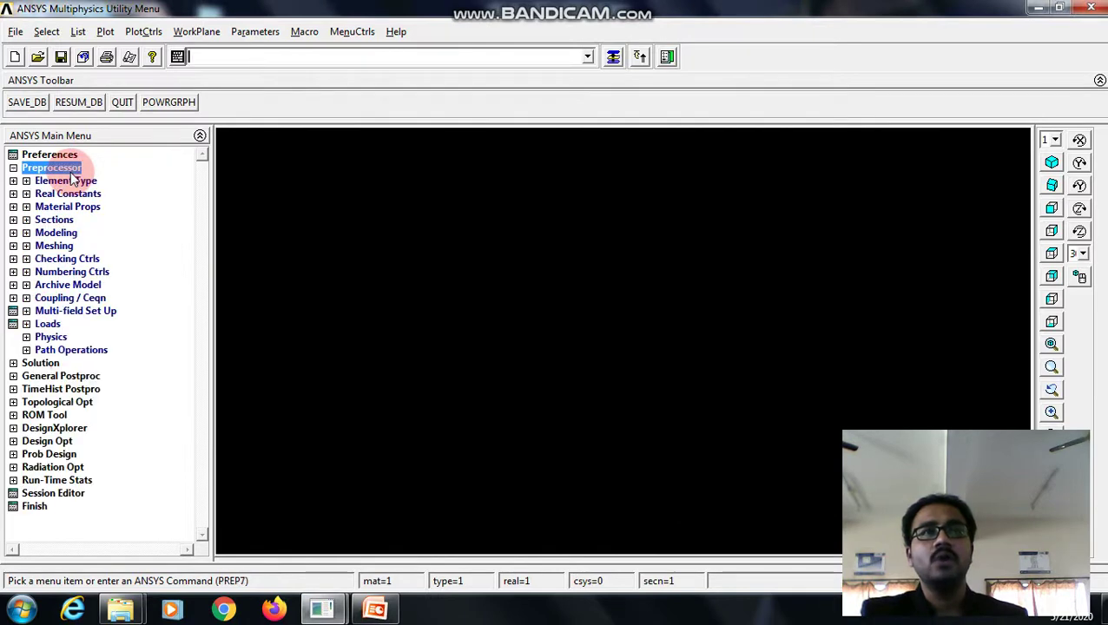
click(73, 181)
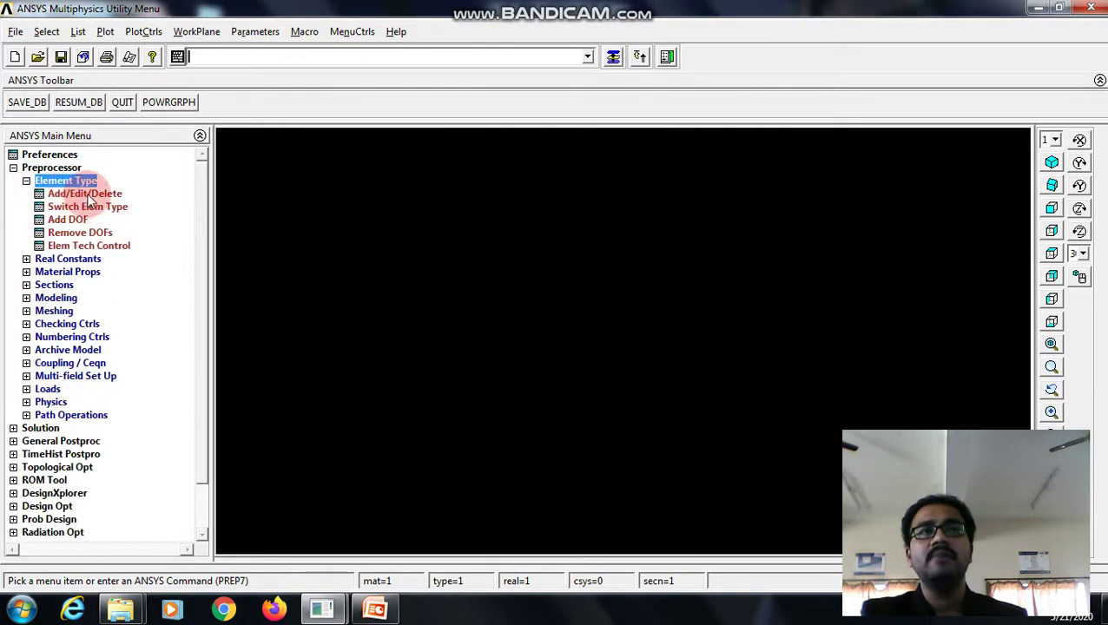
click(90, 194)
click(113, 375)
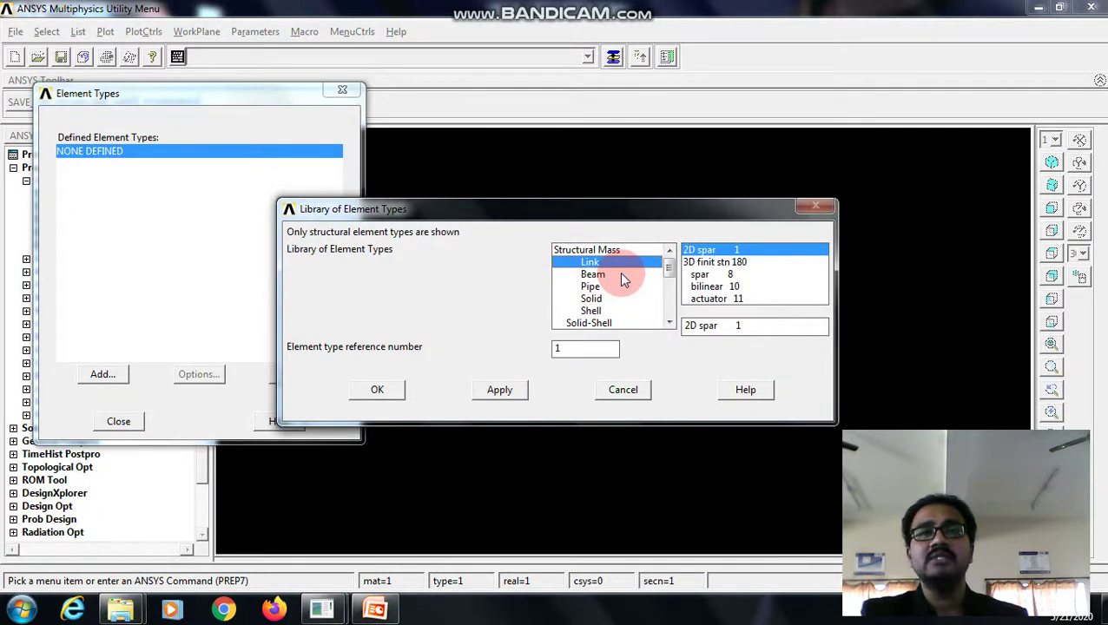
click(510, 393)
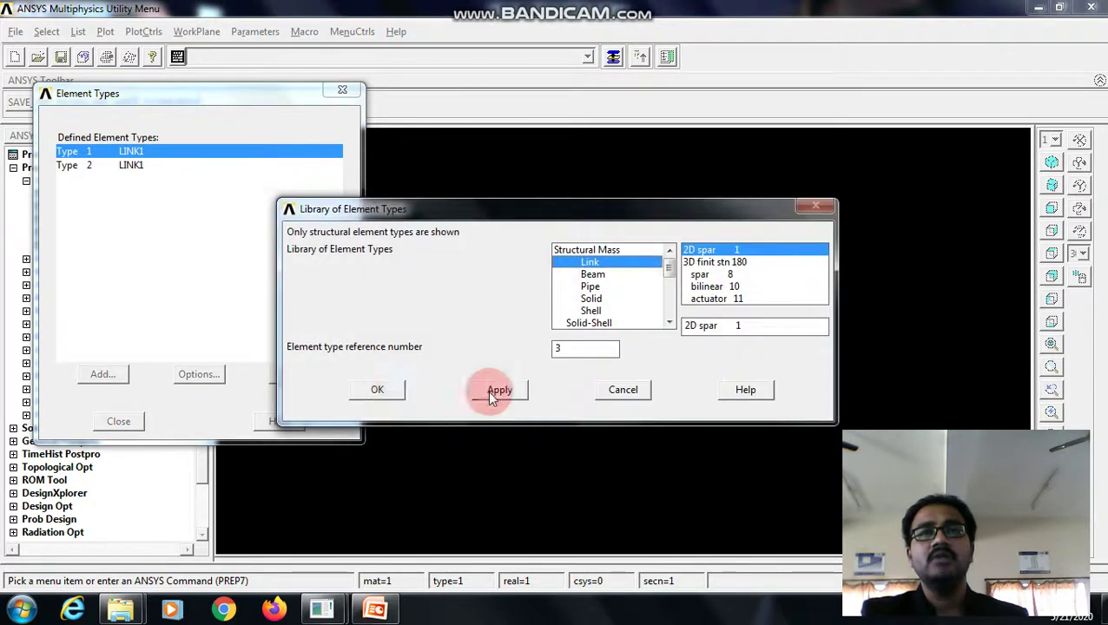
click(378, 388)
click(117, 424)
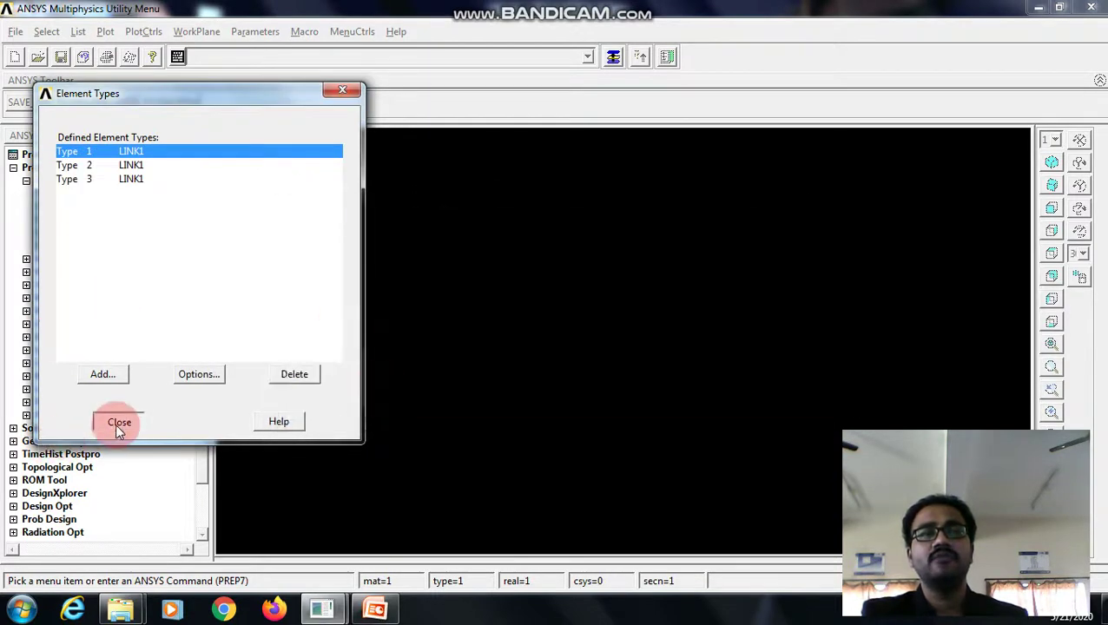
click(67, 258)
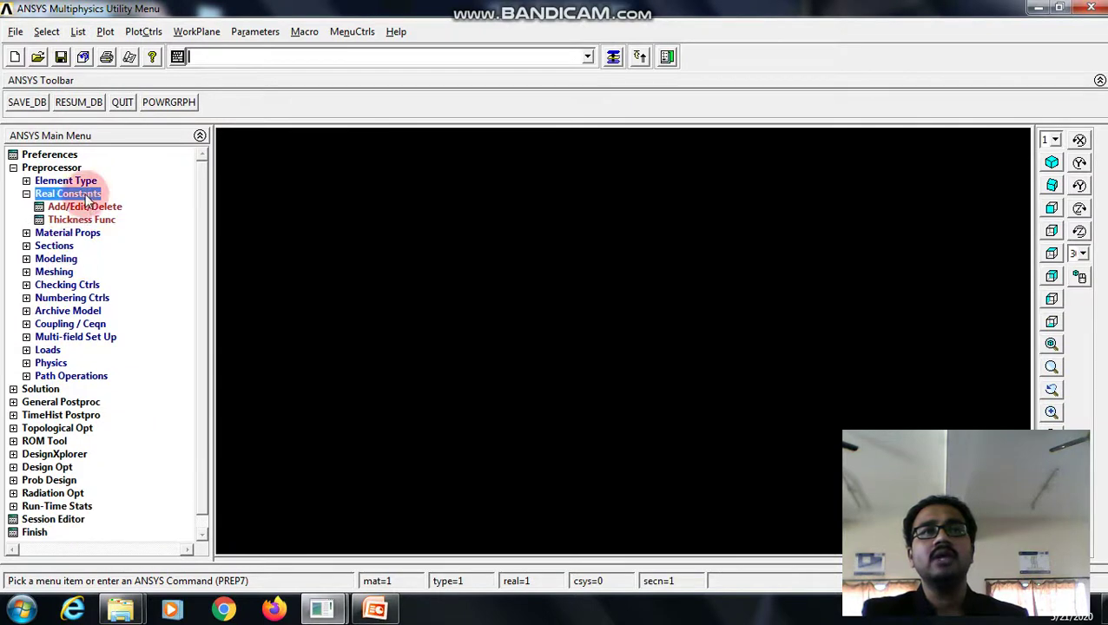
Add real constant set 1 for element type 1 with AREA 900 and ISTRN 0
click(84, 207)
click(85, 352)
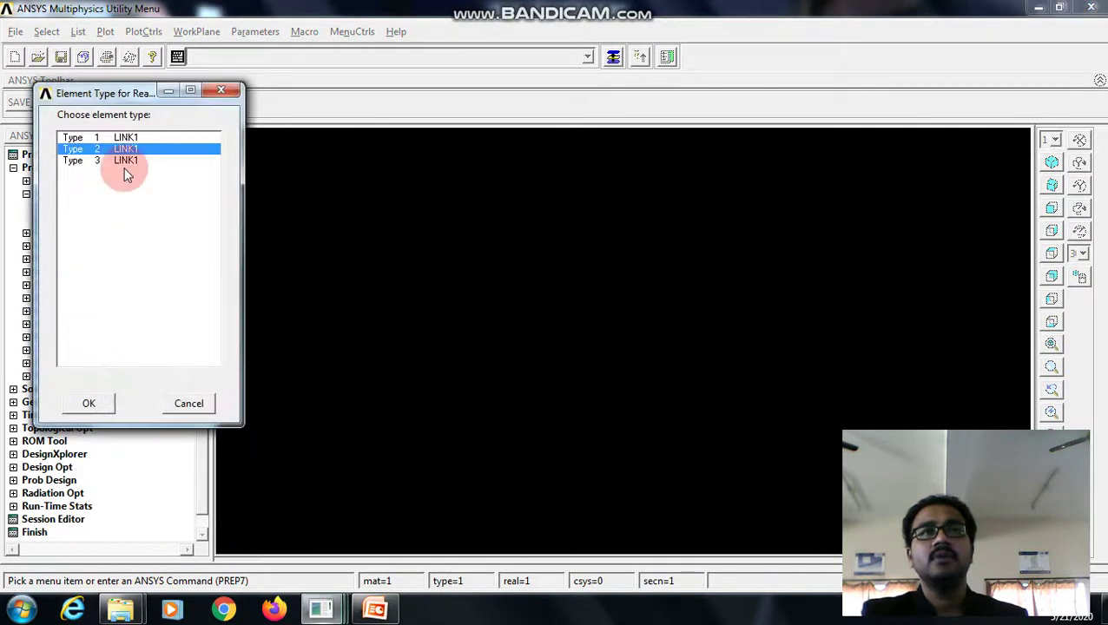
click(124, 139)
click(91, 402)
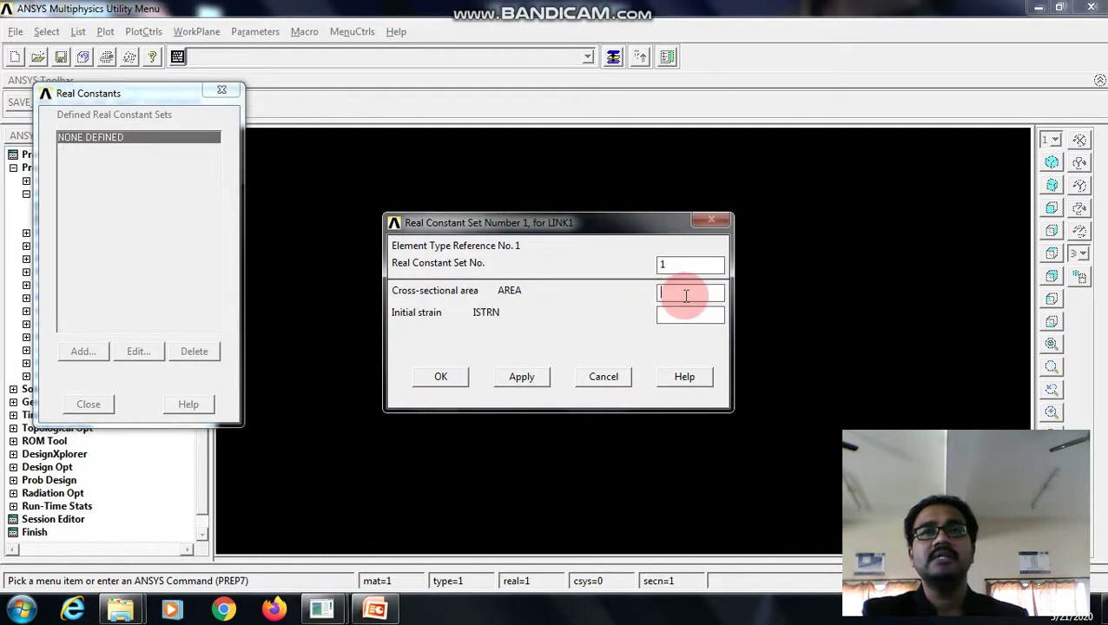
text(90)
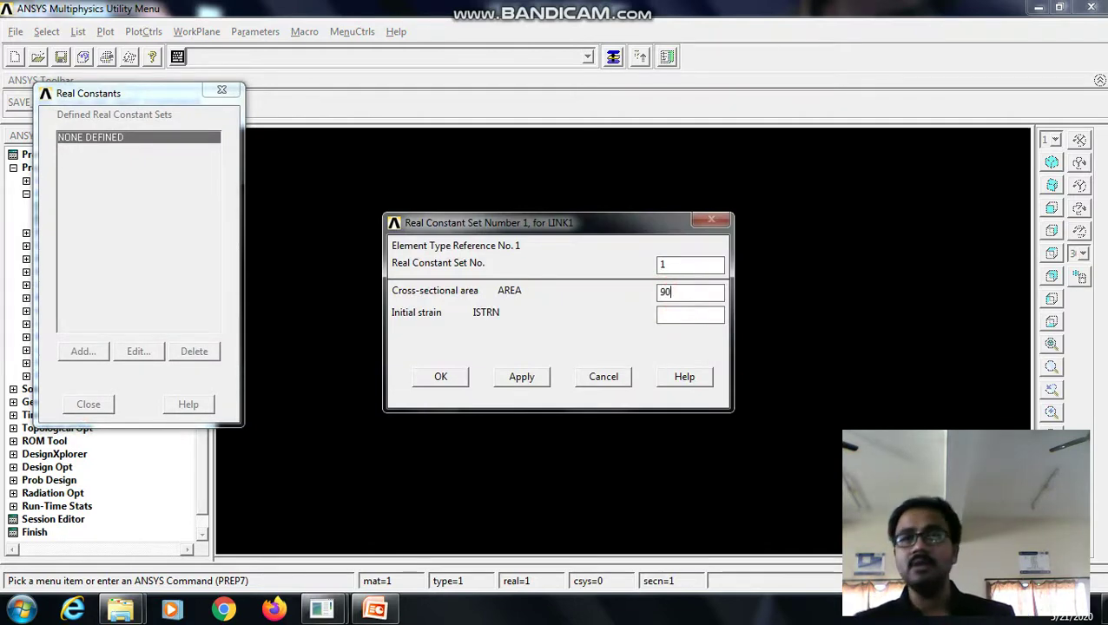
text(0)
click(679, 313)
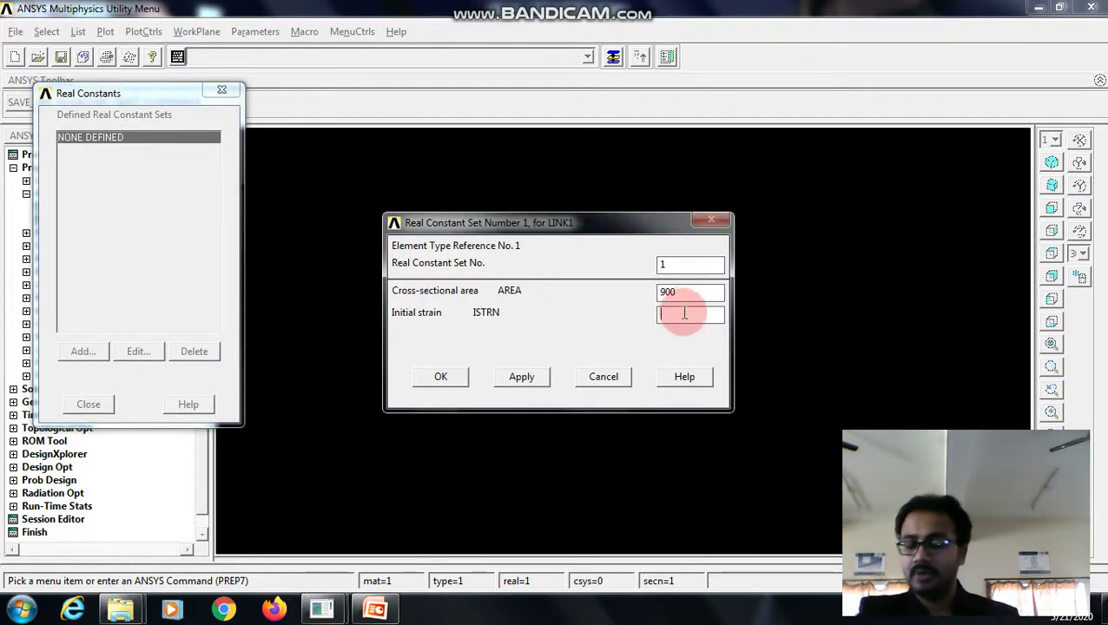
text(0)
click(440, 377)
Add real constant set 2 for element type 2 with AREA 400 and ISTRN 0
click(86, 356)
click(109, 149)
click(91, 398)
click(676, 292)
text(4)
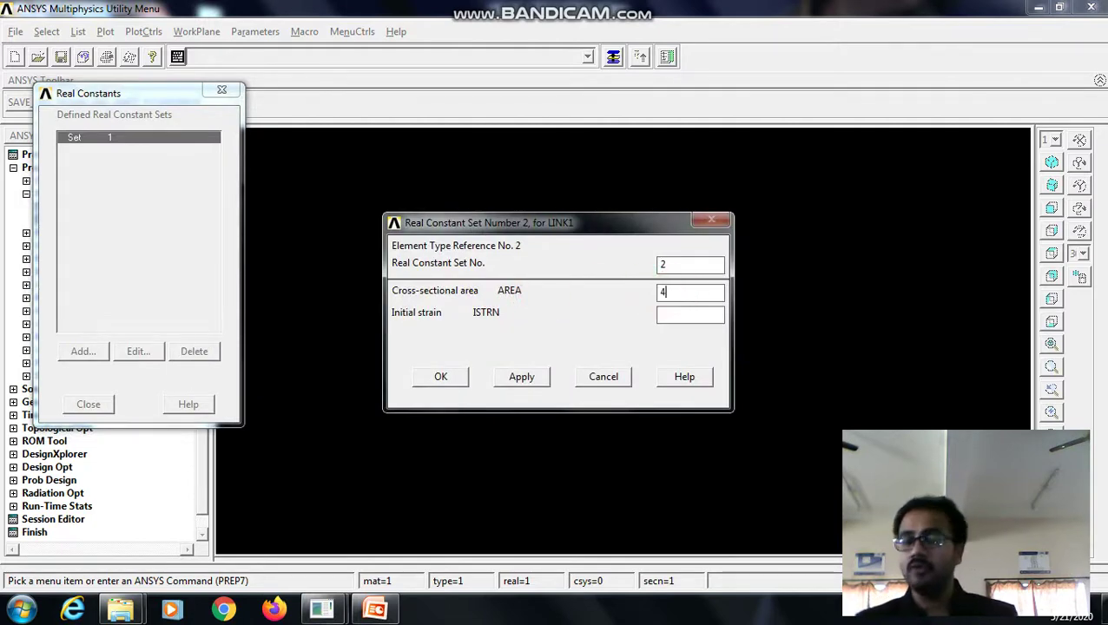
click(685, 320)
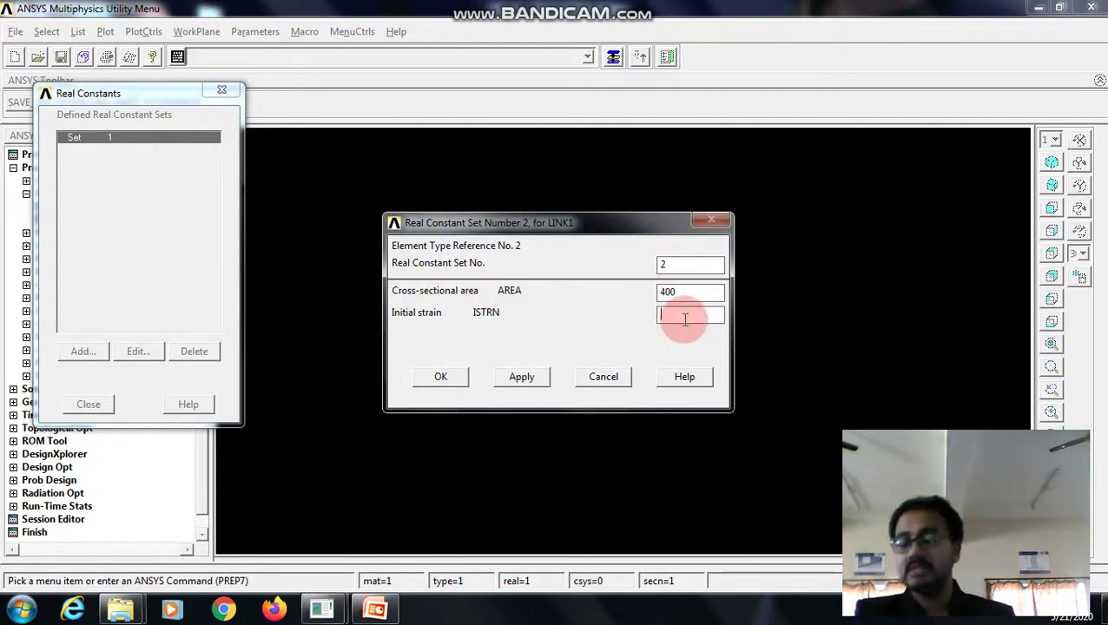
text(0)
click(451, 386)
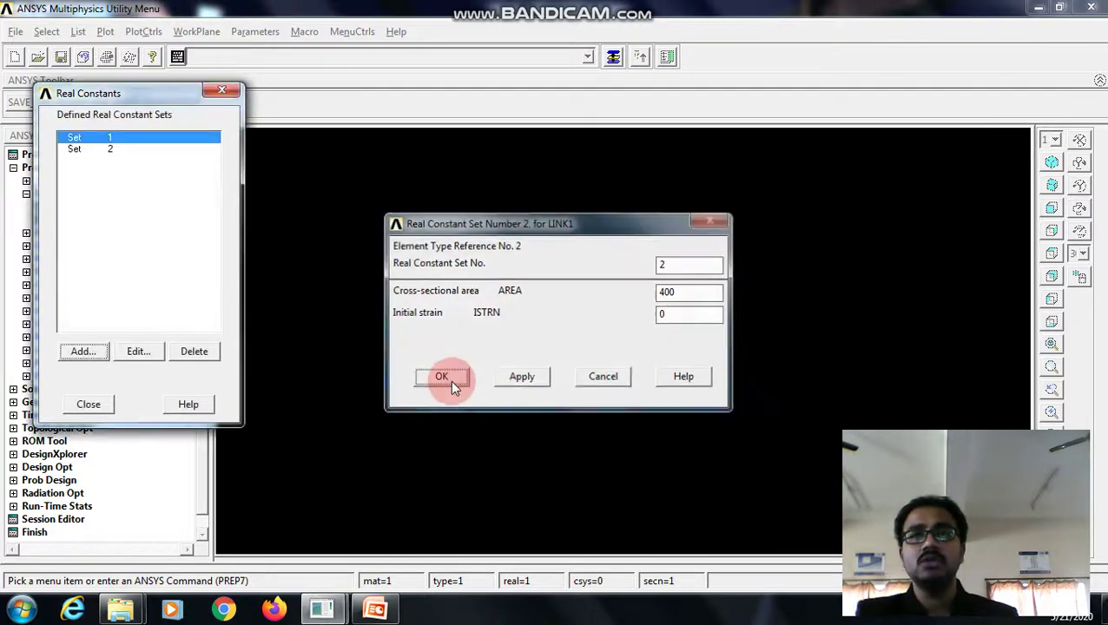
Add real constant set 3 for element type 3 with AREA 200 and ISTRN 0
click(76, 354)
click(92, 169)
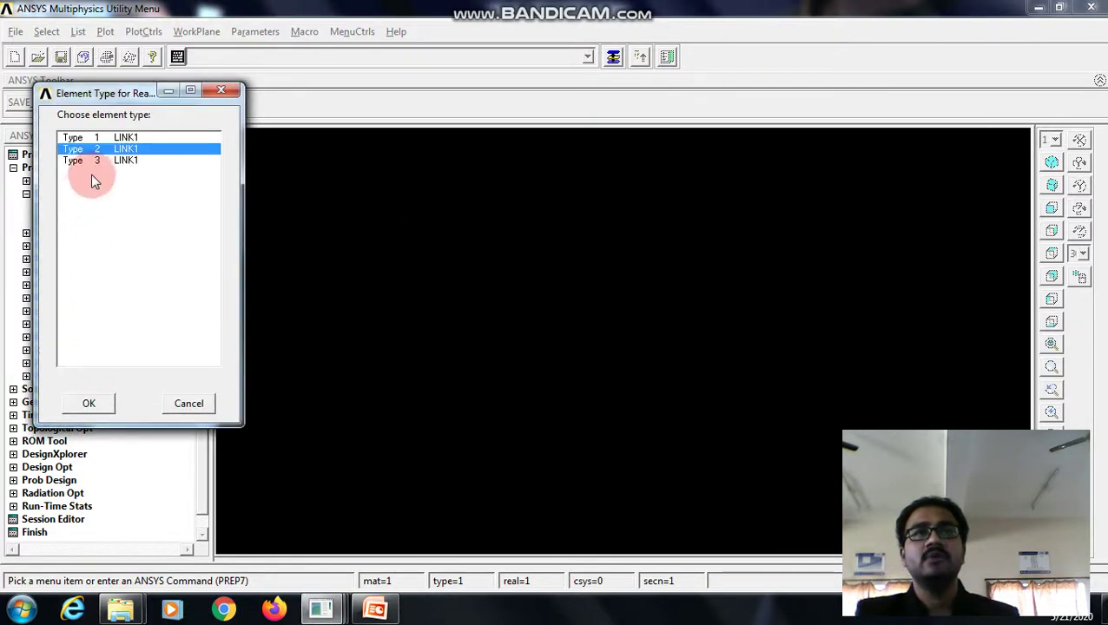
click(99, 406)
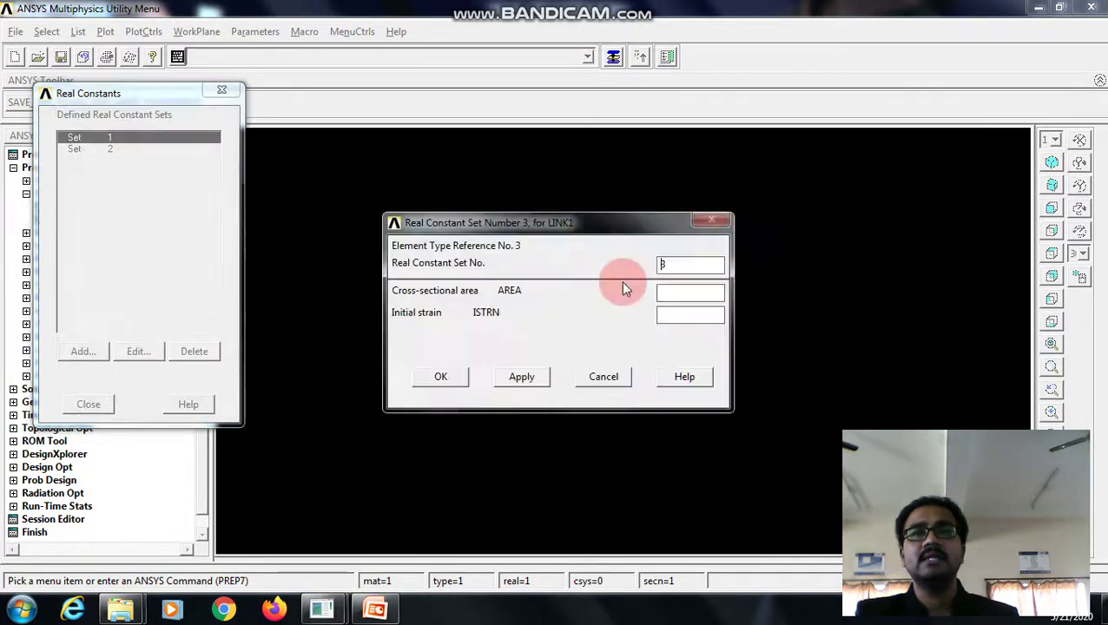
text(200)
click(664, 314)
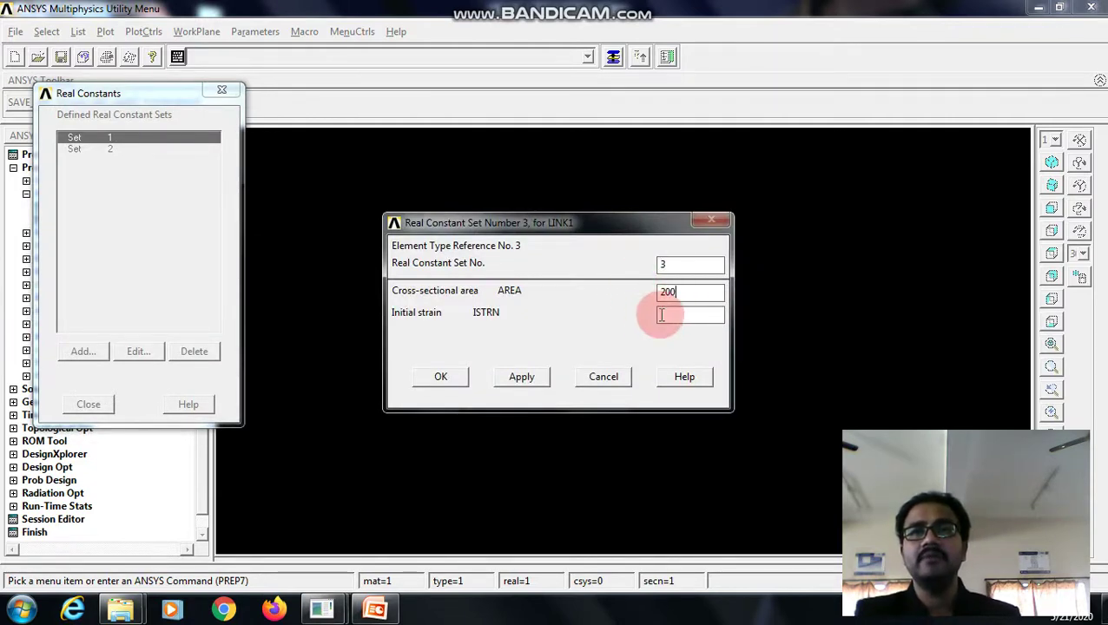
text(0)
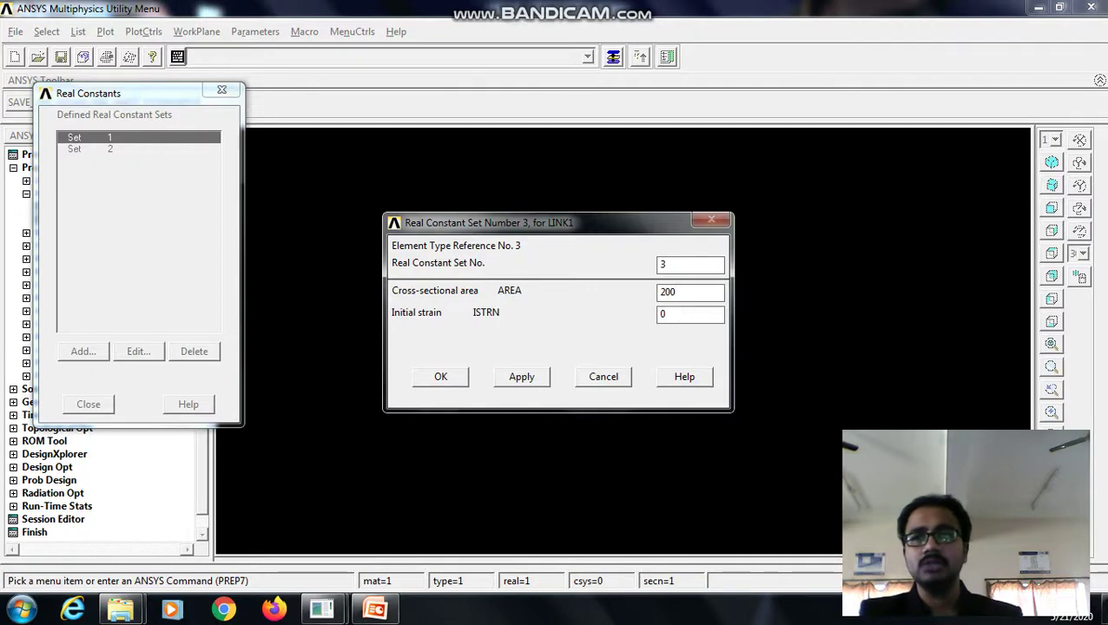
click(439, 376)
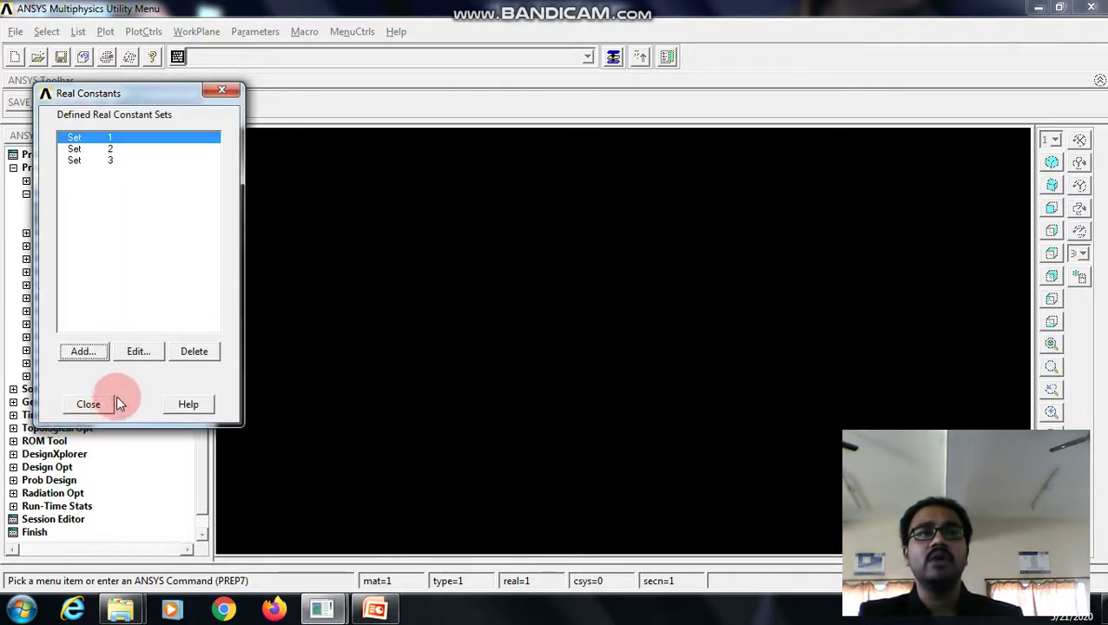
click(108, 404)
Give material 1 linear isotropic properties EX 0.7E5 and PRXY 0.24
click(78, 231)
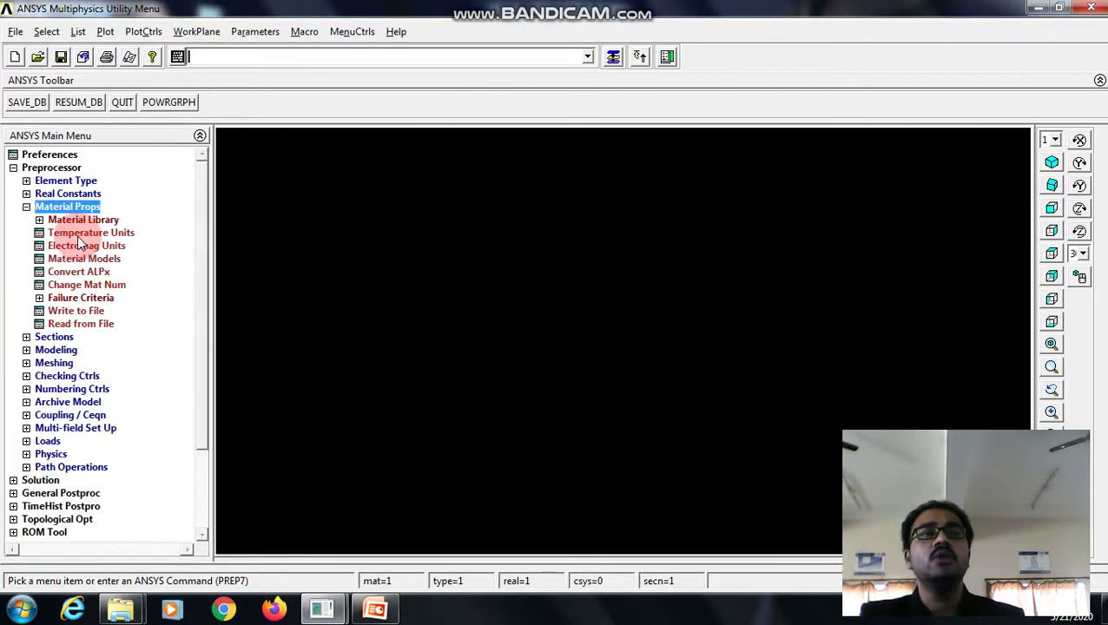
double_click(86, 258)
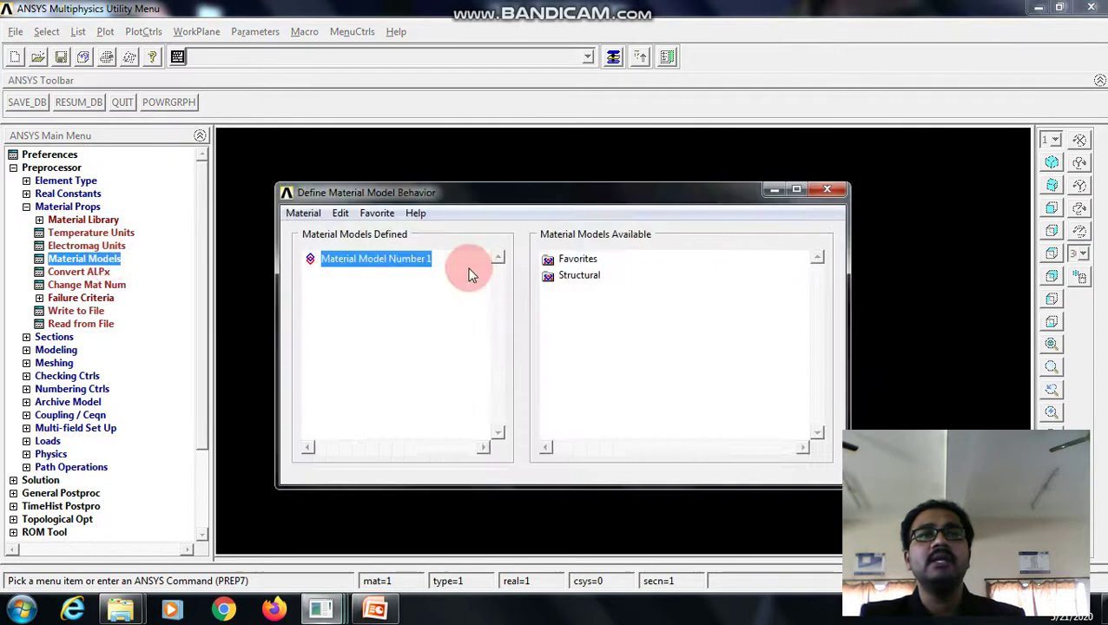
double_click(579, 275)
double_click(595, 292)
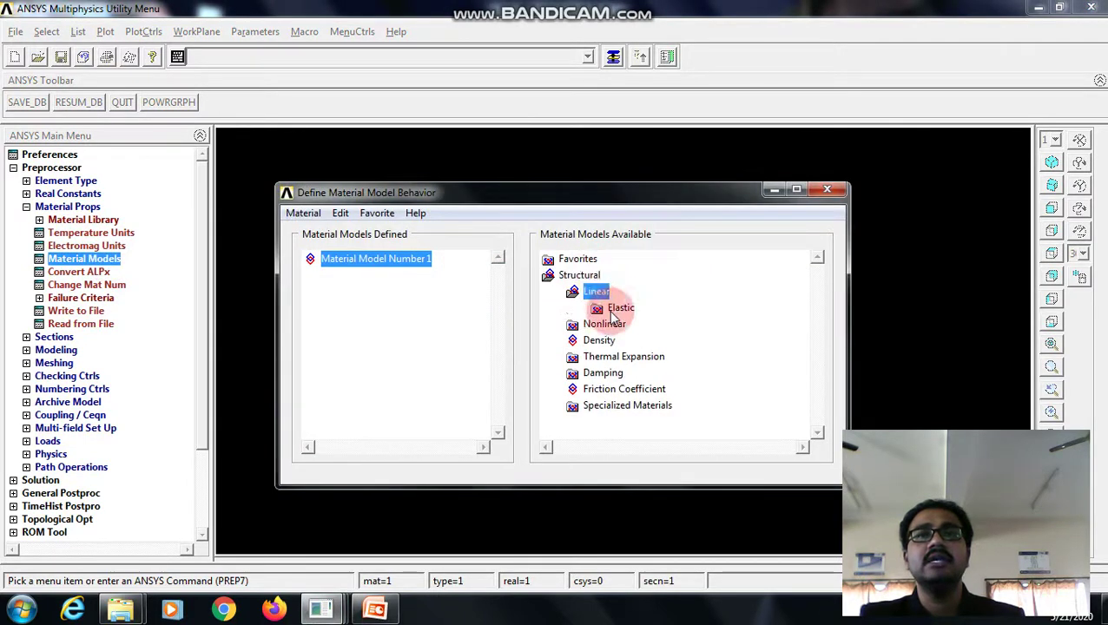
double_click(620, 307)
double_click(648, 322)
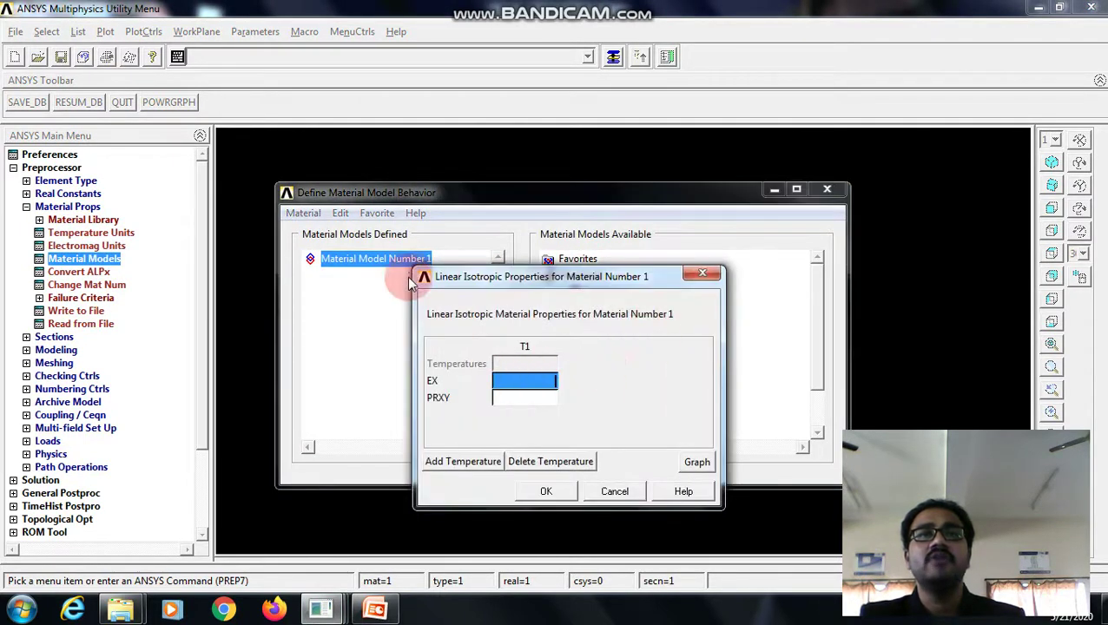
click(540, 384)
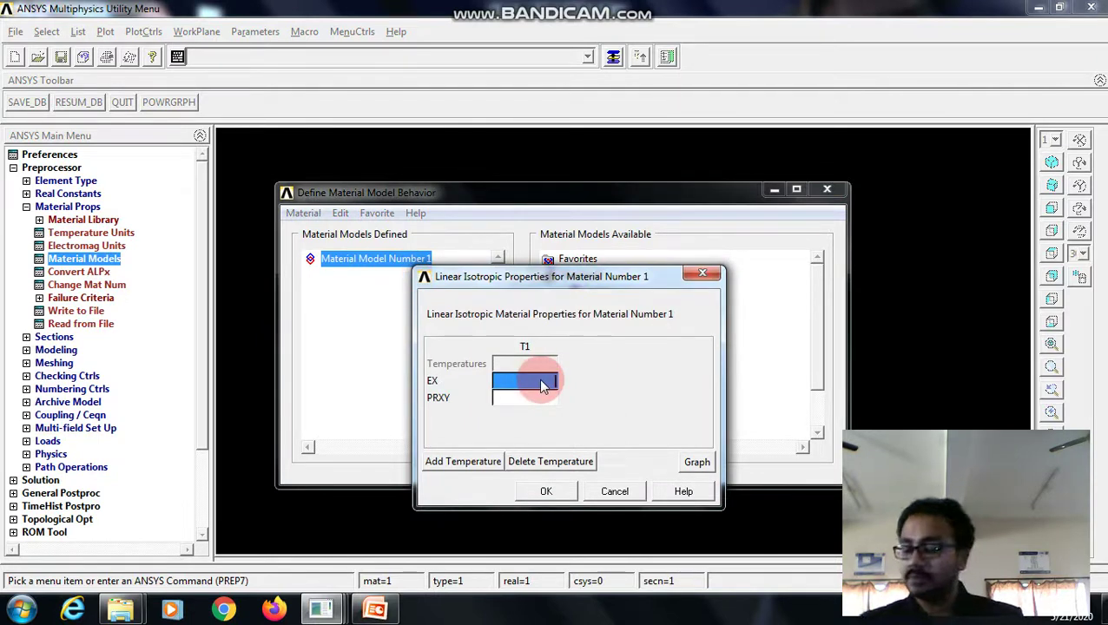
text(0.7)
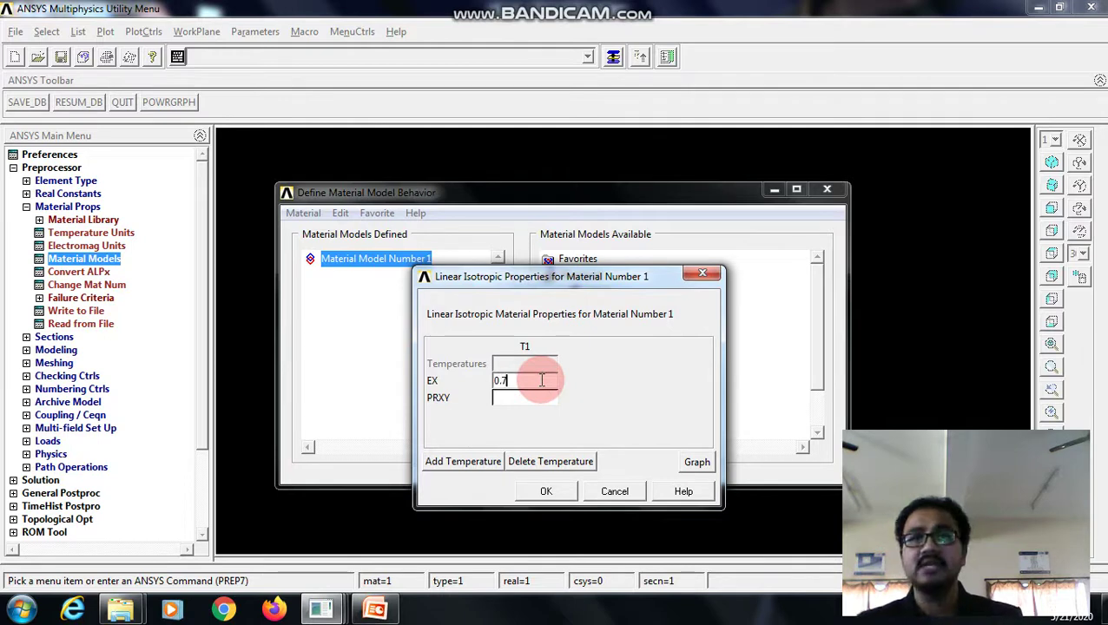
text(E5)
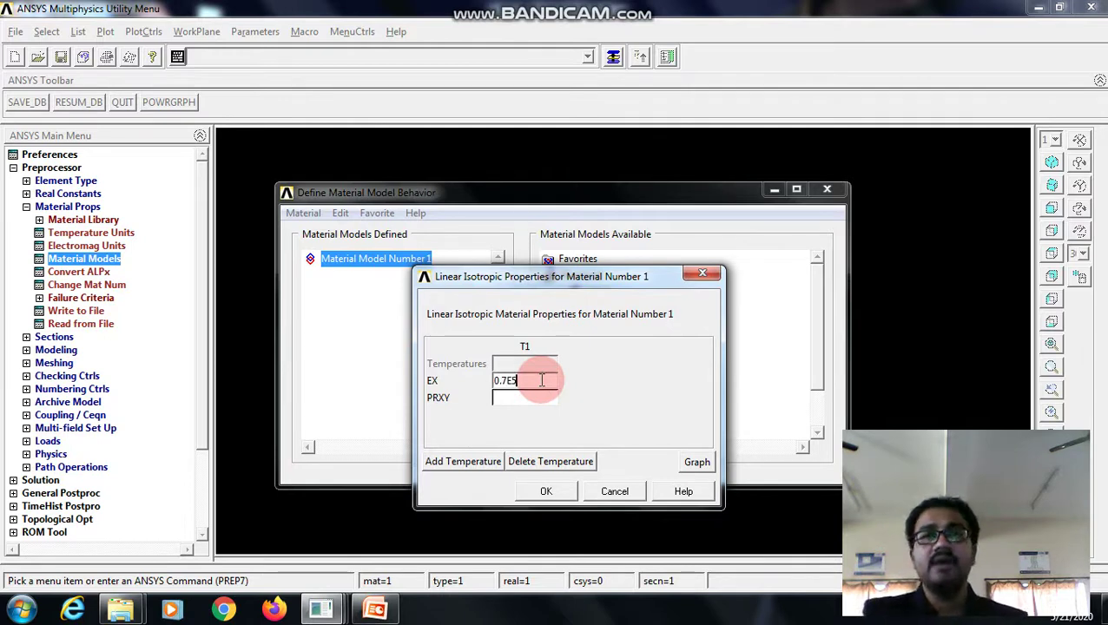
click(527, 401)
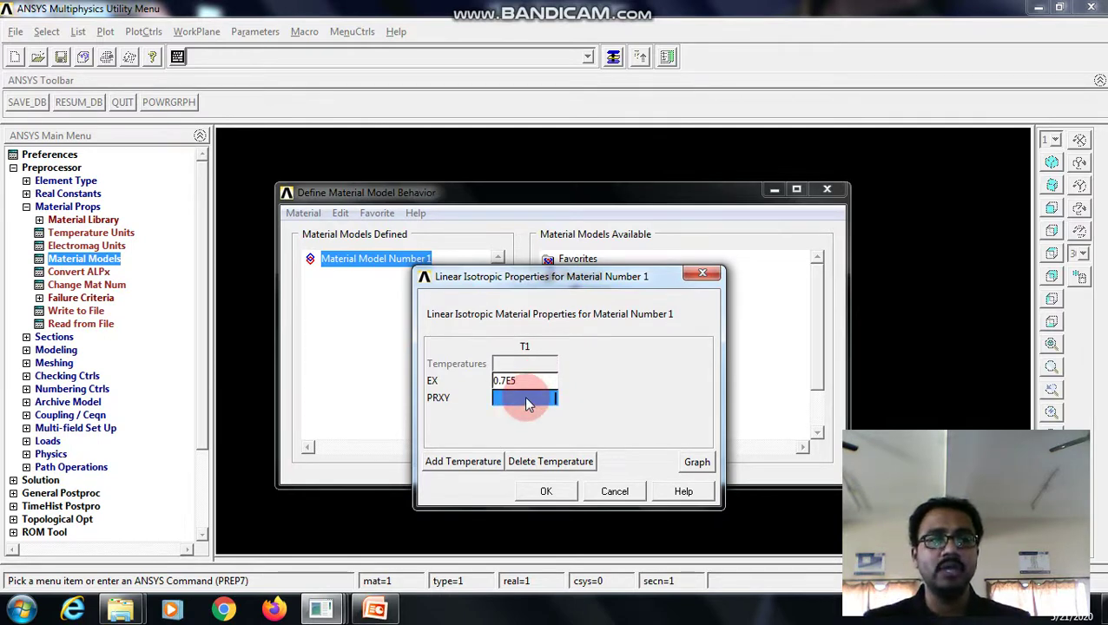
text(0)
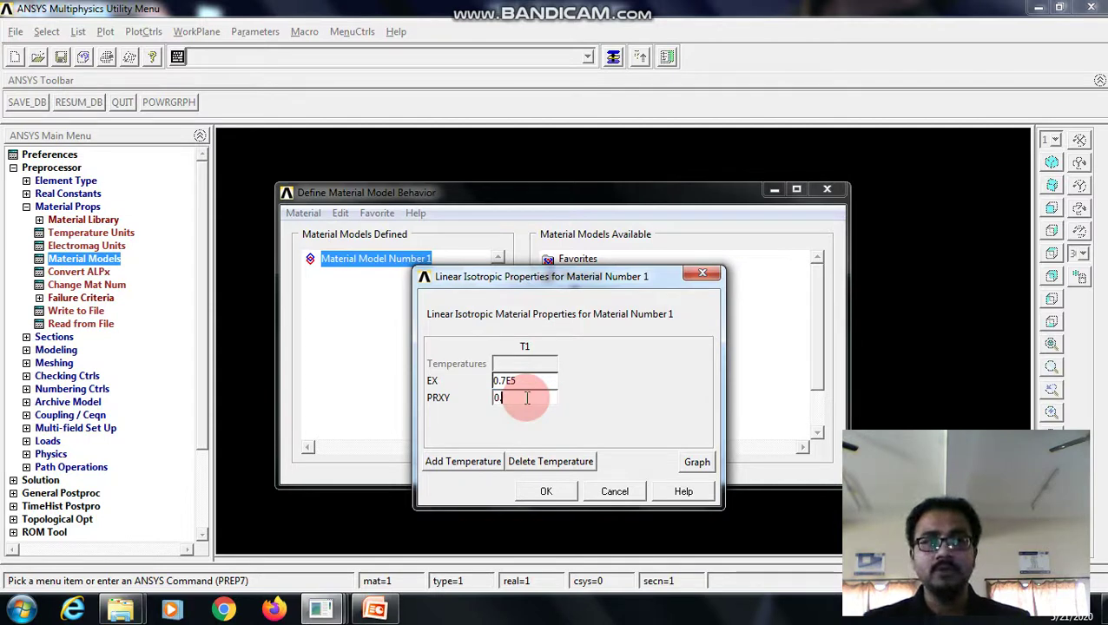
text(.22)
click(546, 491)
Create material 2 with linear isotropic EX 105E3 and PRXY 0.24
click(303, 214)
click(318, 229)
click(502, 402)
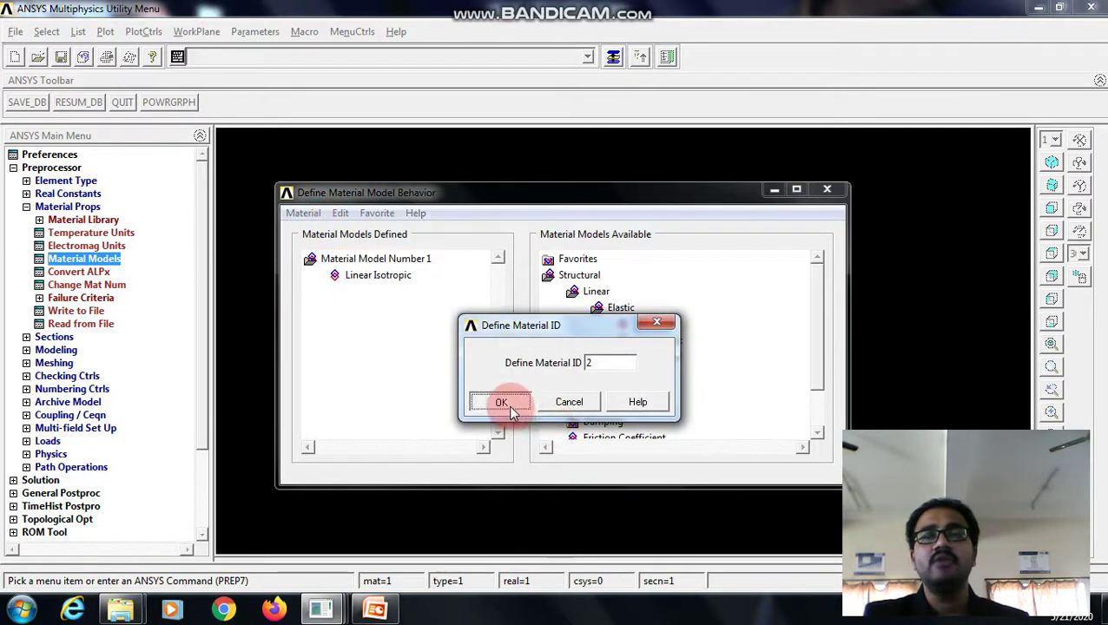
click(650, 324)
double_click(651, 326)
click(514, 388)
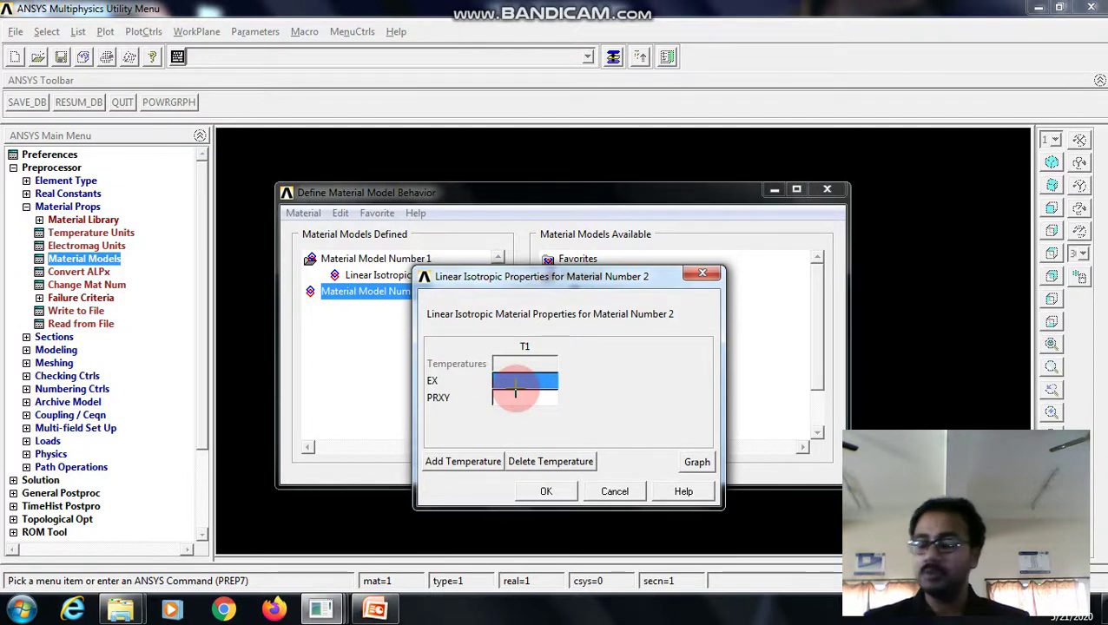
text(105)
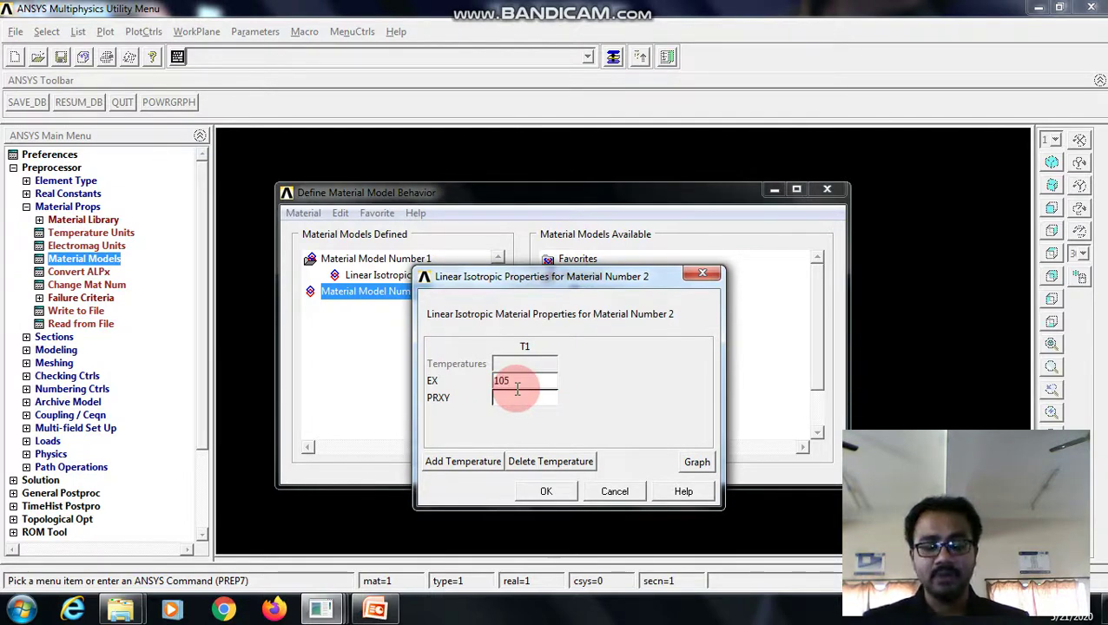
text(E3)
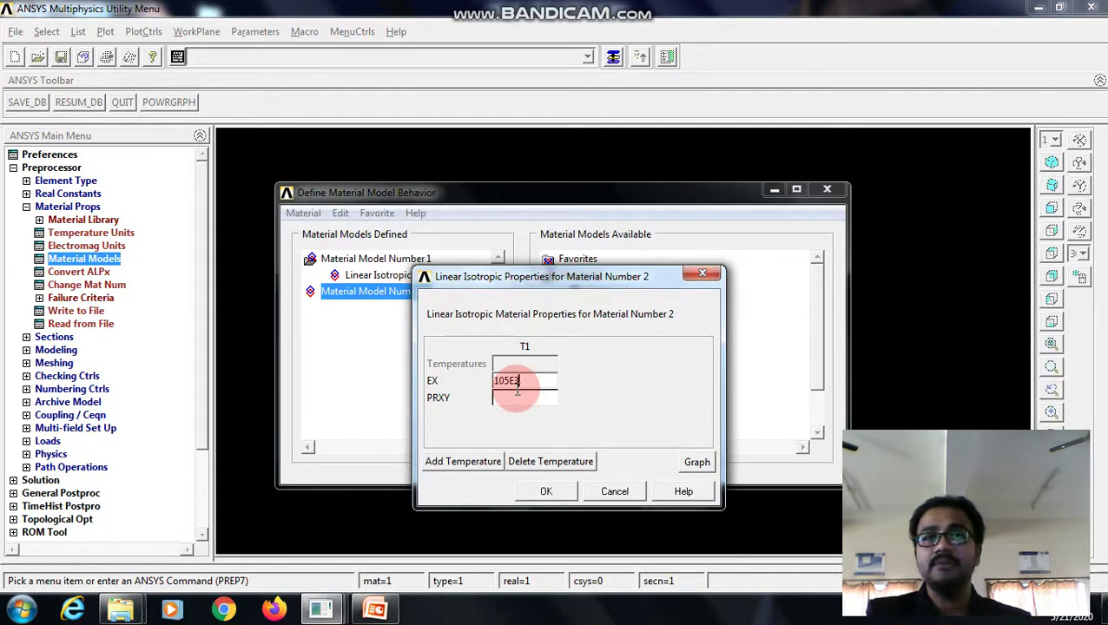
click(517, 395)
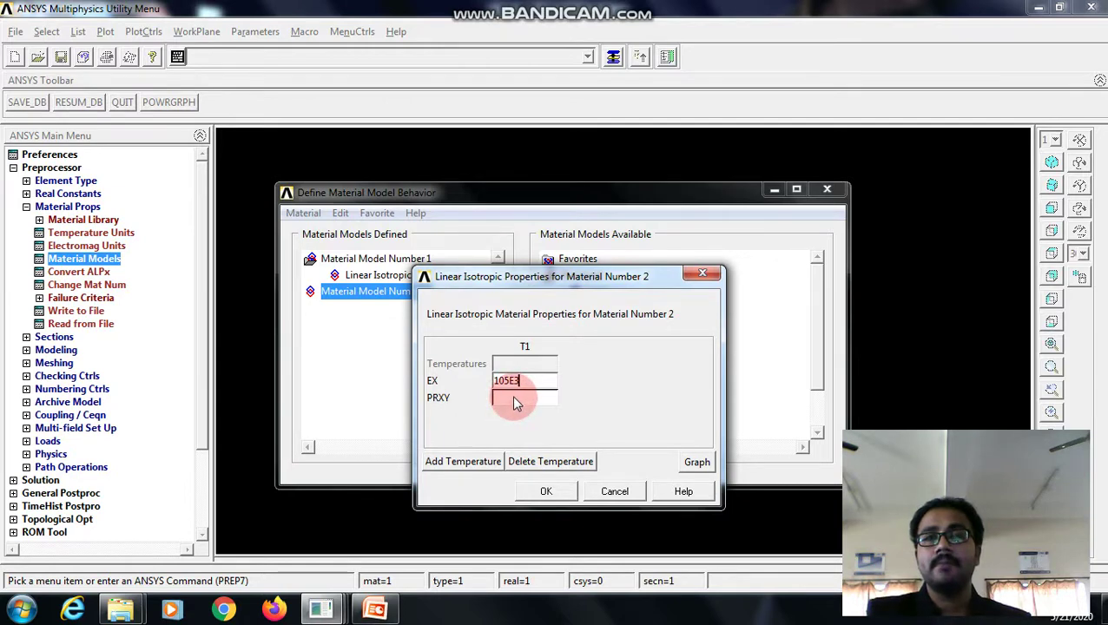
double_click(514, 399)
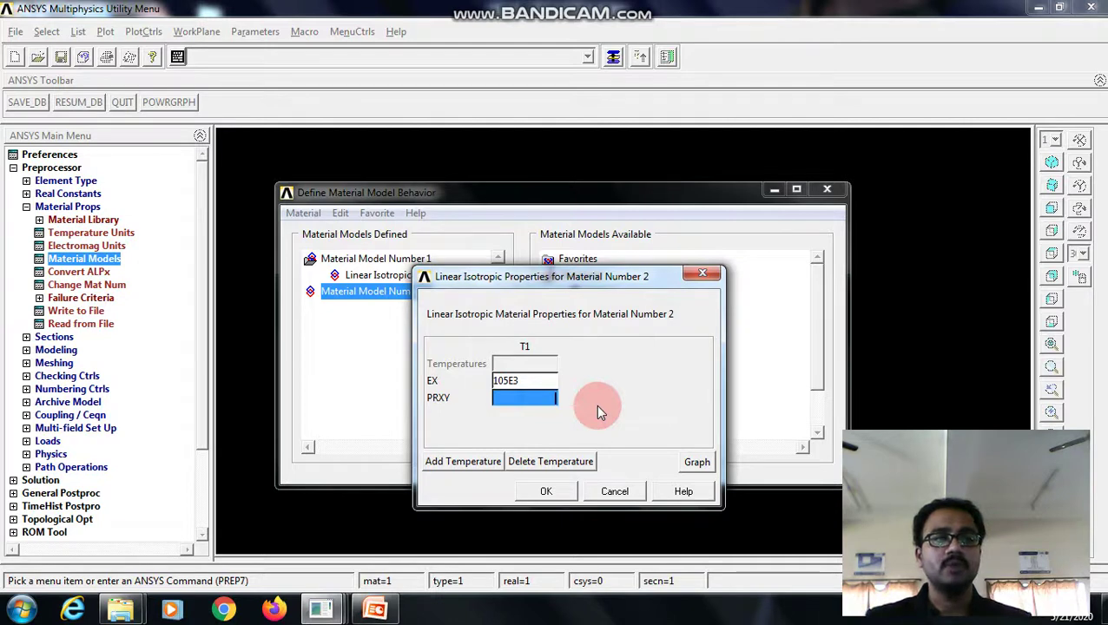
text(0.24)
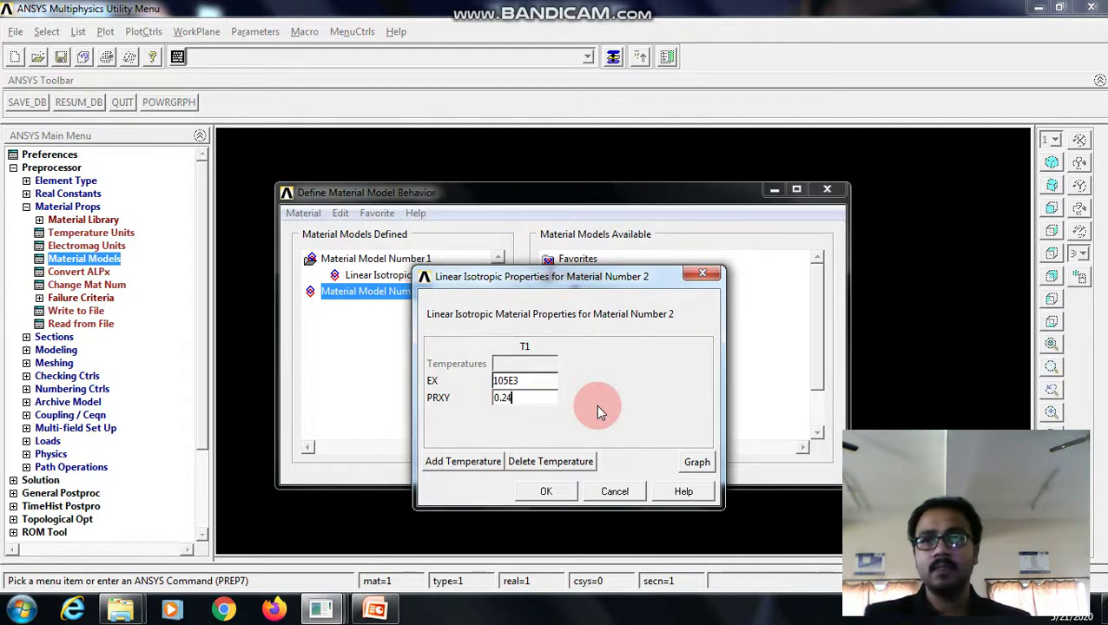
click(545, 491)
Create material 3 with linear isotropic EX 200E3 and PRXY 0.3
click(303, 213)
click(316, 231)
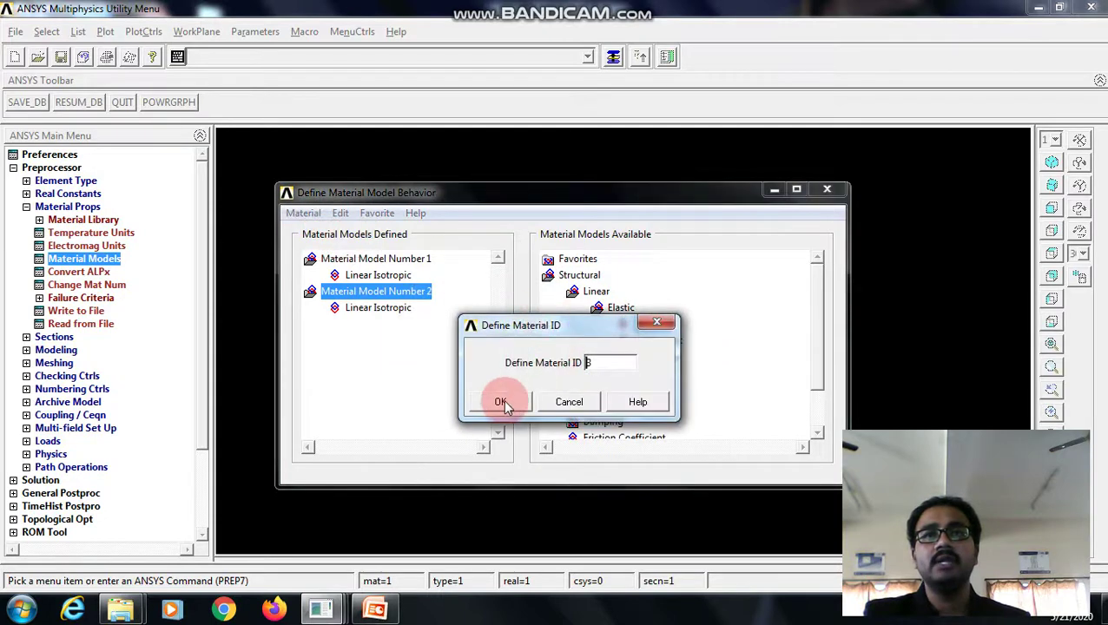
click(501, 401)
double_click(649, 326)
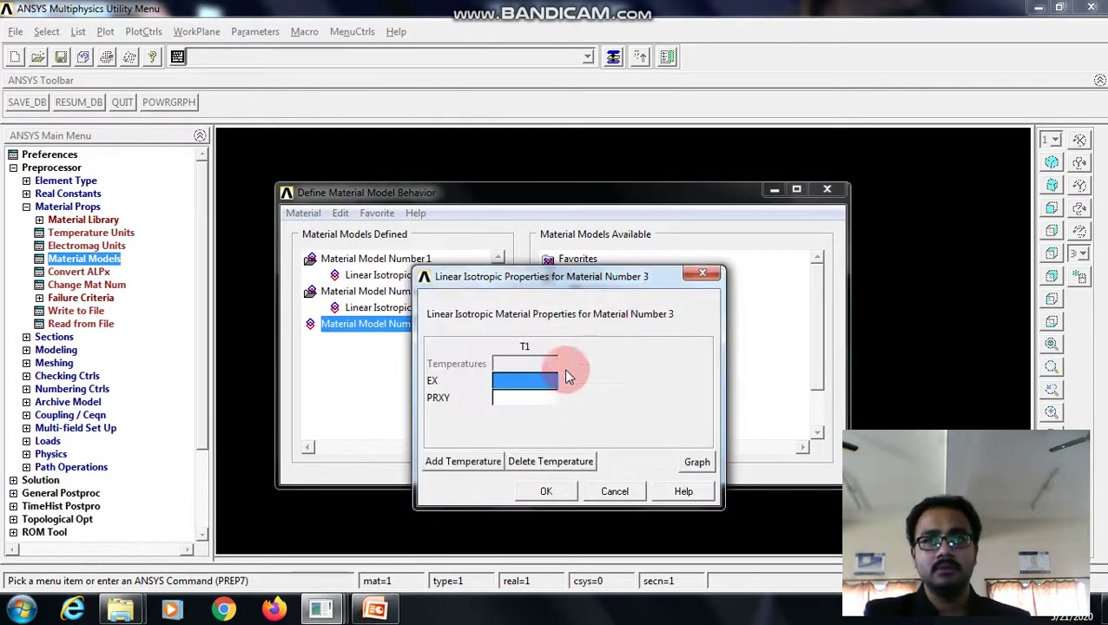
click(531, 387)
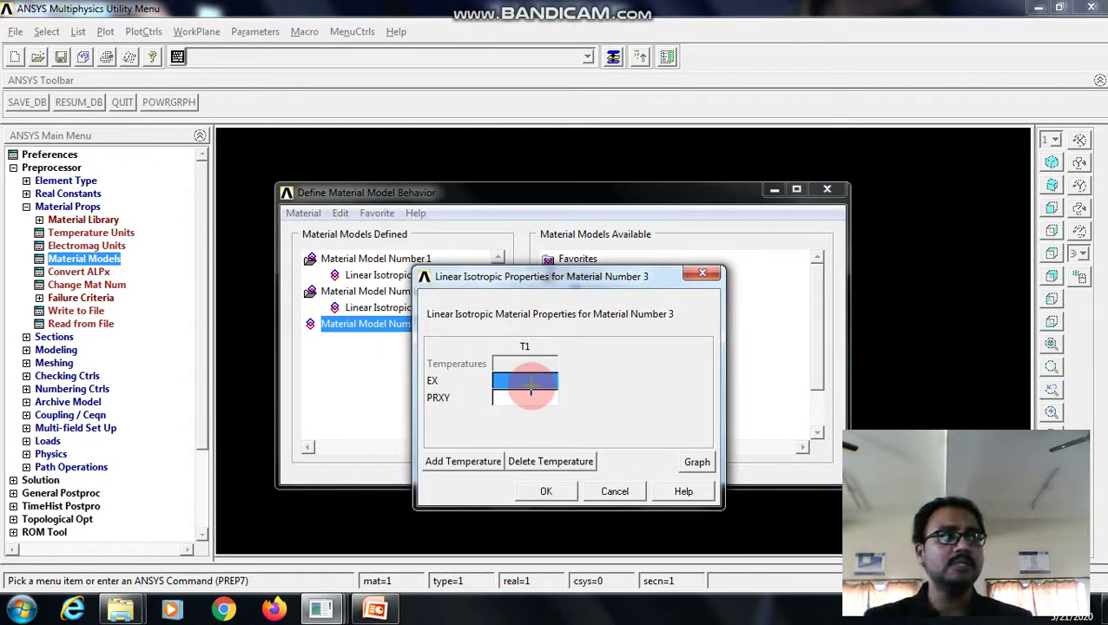
text(200E3)
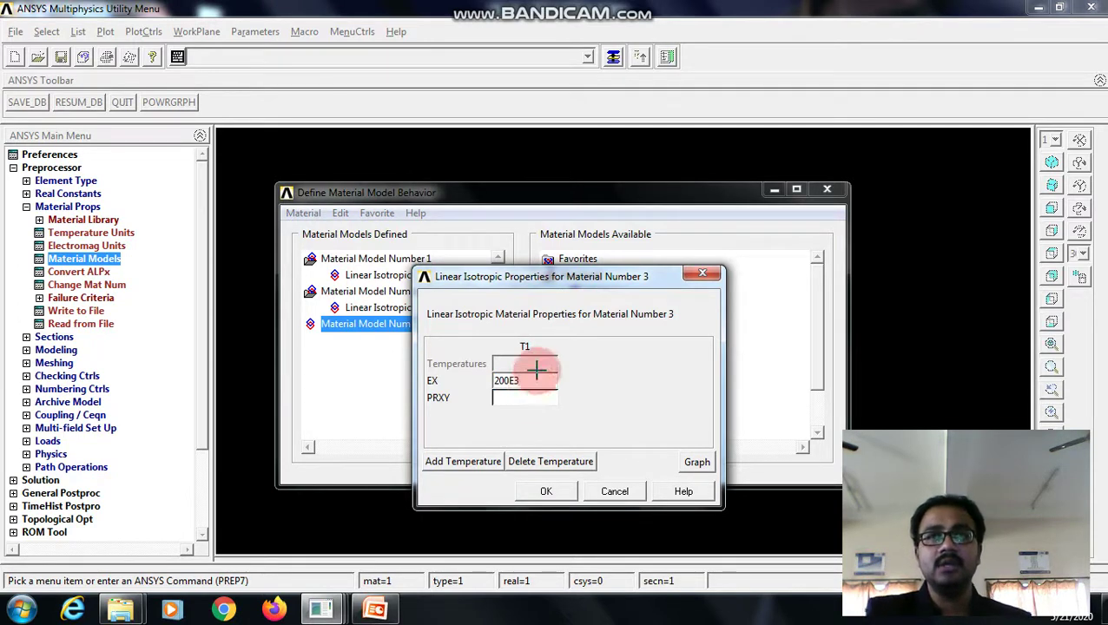
click(512, 400)
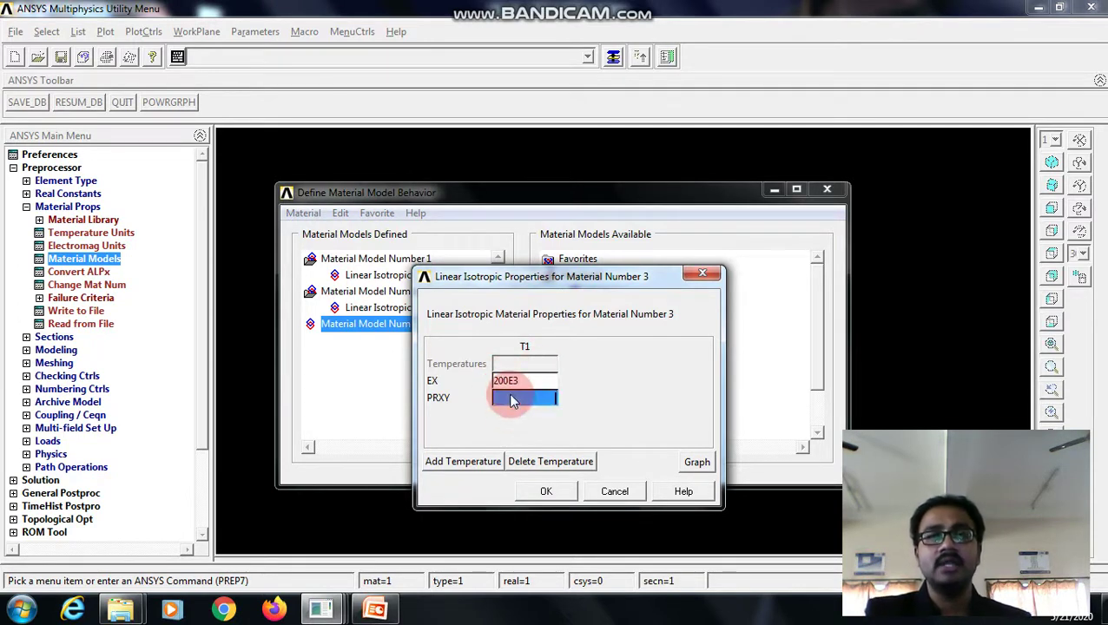
text(0.3)
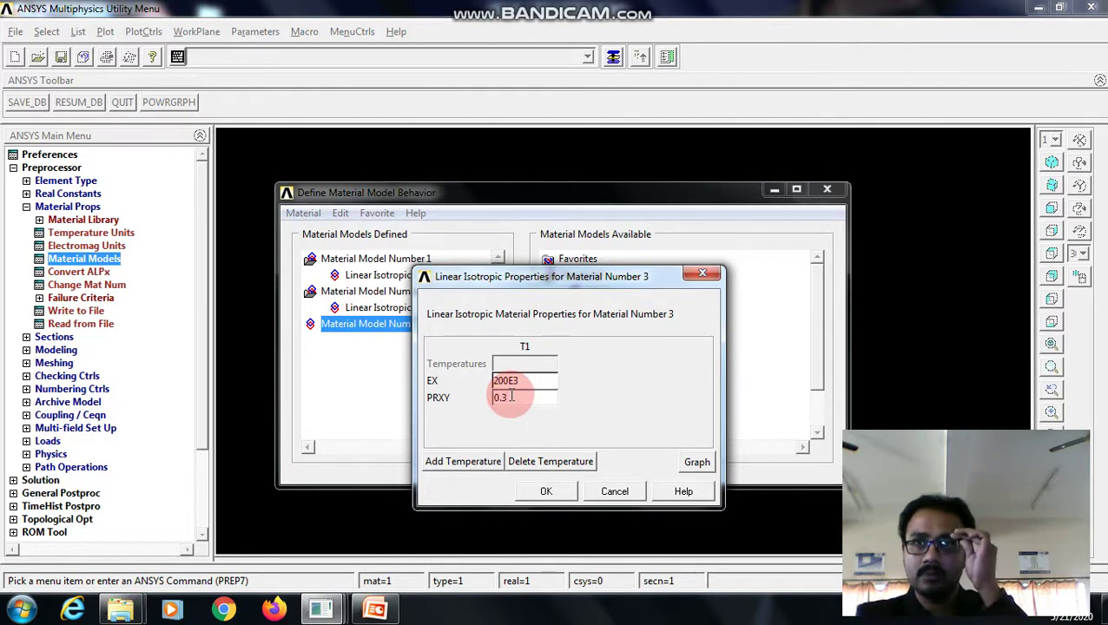
click(527, 489)
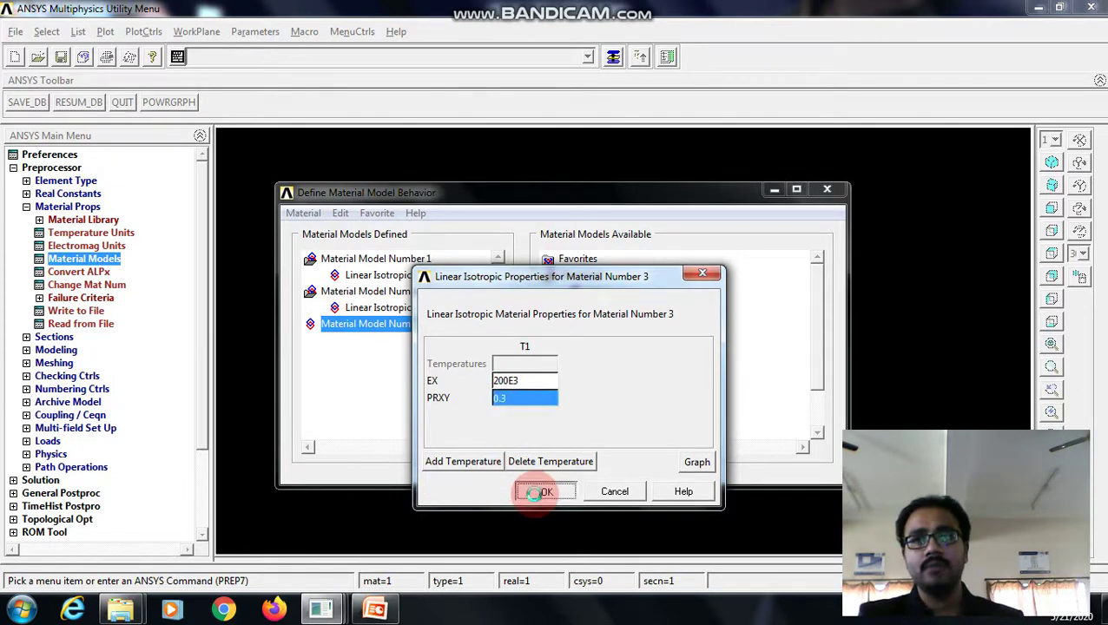
Create node 1 at the origin (X = 0)
click(826, 189)
click(55, 350)
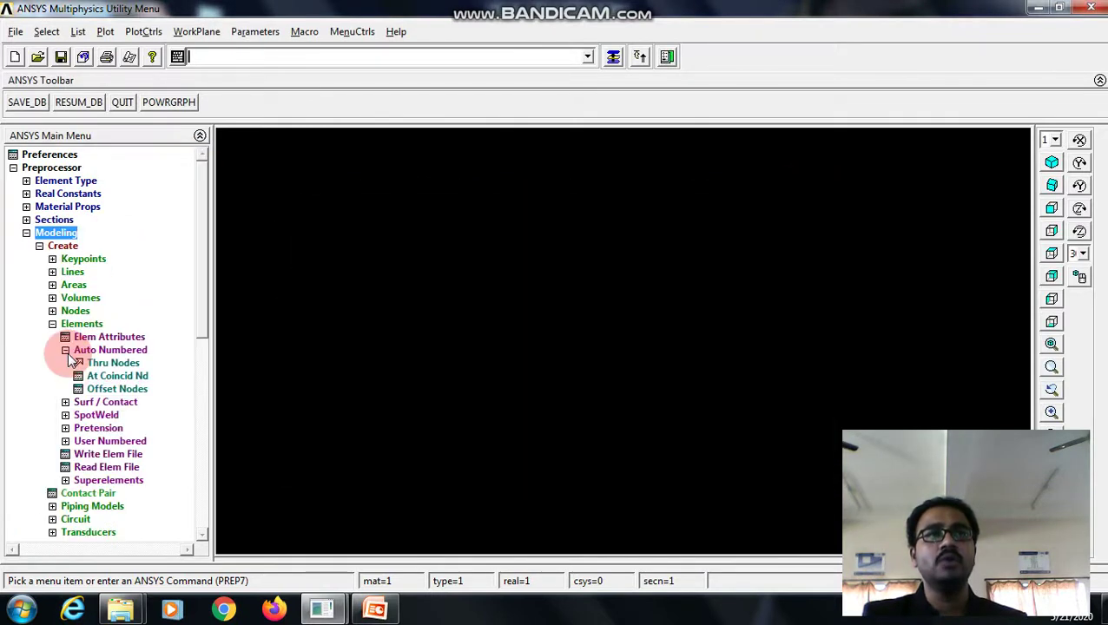
click(74, 311)
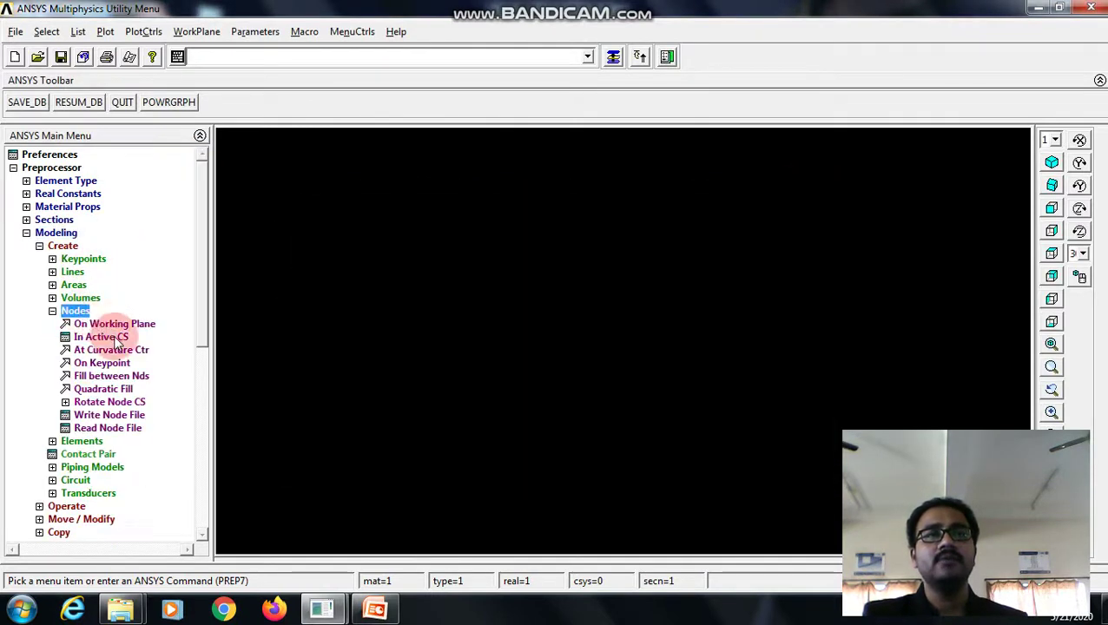
click(116, 339)
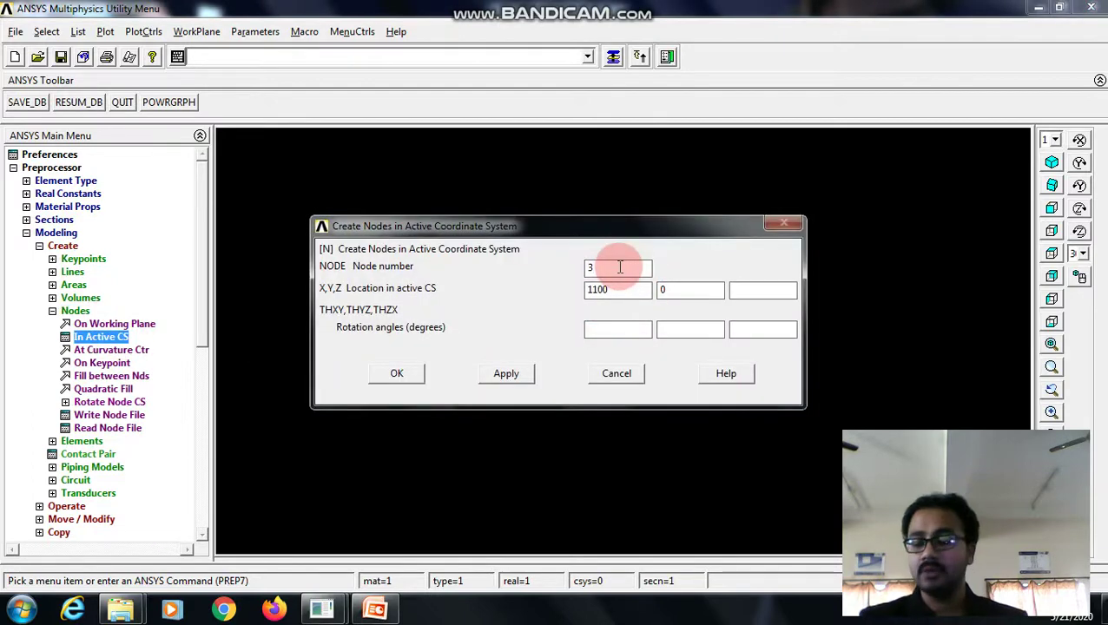
key(BackSpace)
text(1)
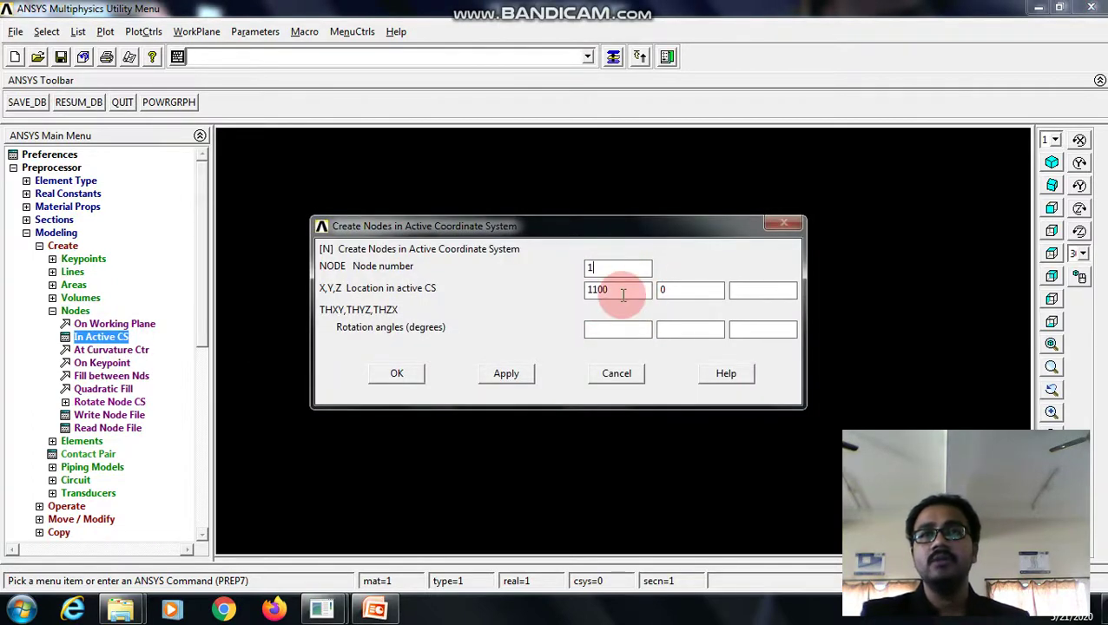
key(BackSpace)
text(0)
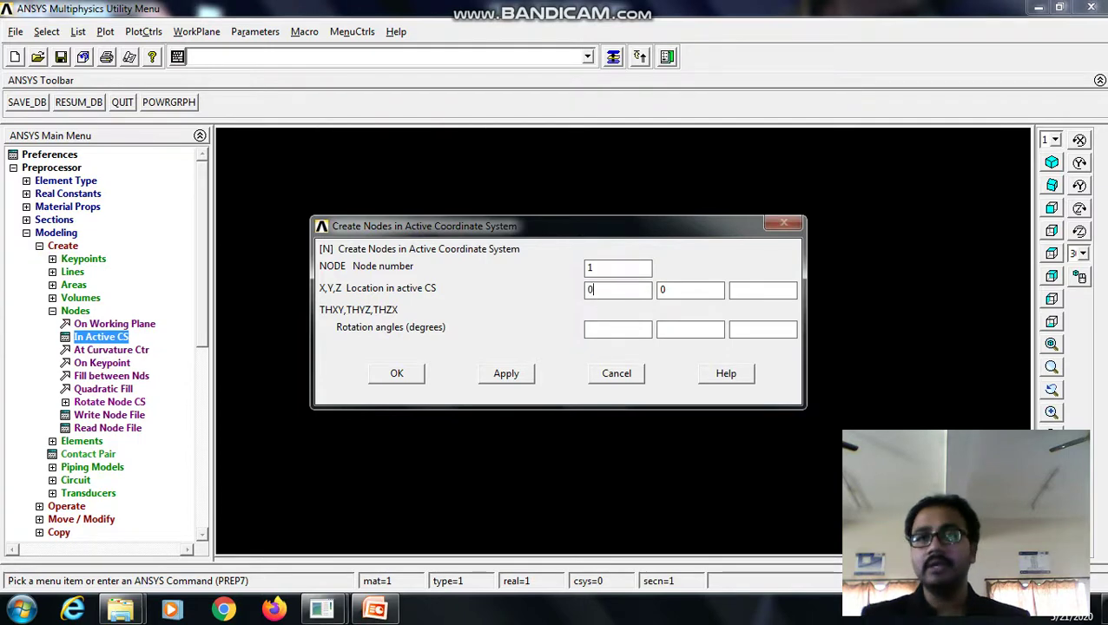
click(500, 385)
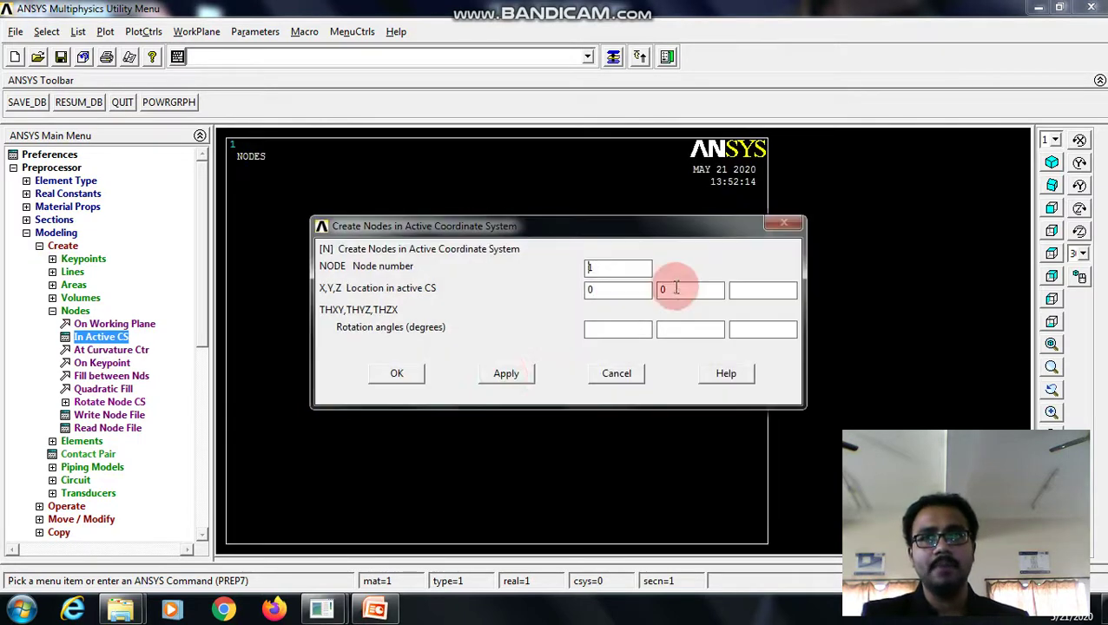
Create nodes 2, 3 and 4 at X = 85, 180 and 255
click(620, 272)
text(2)
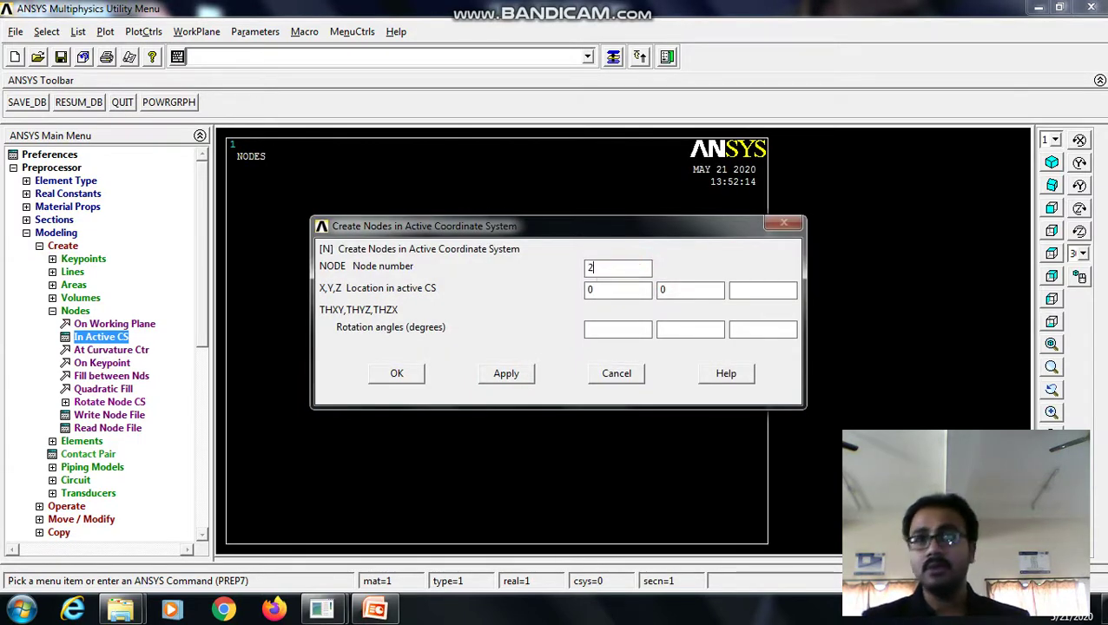
click(599, 292)
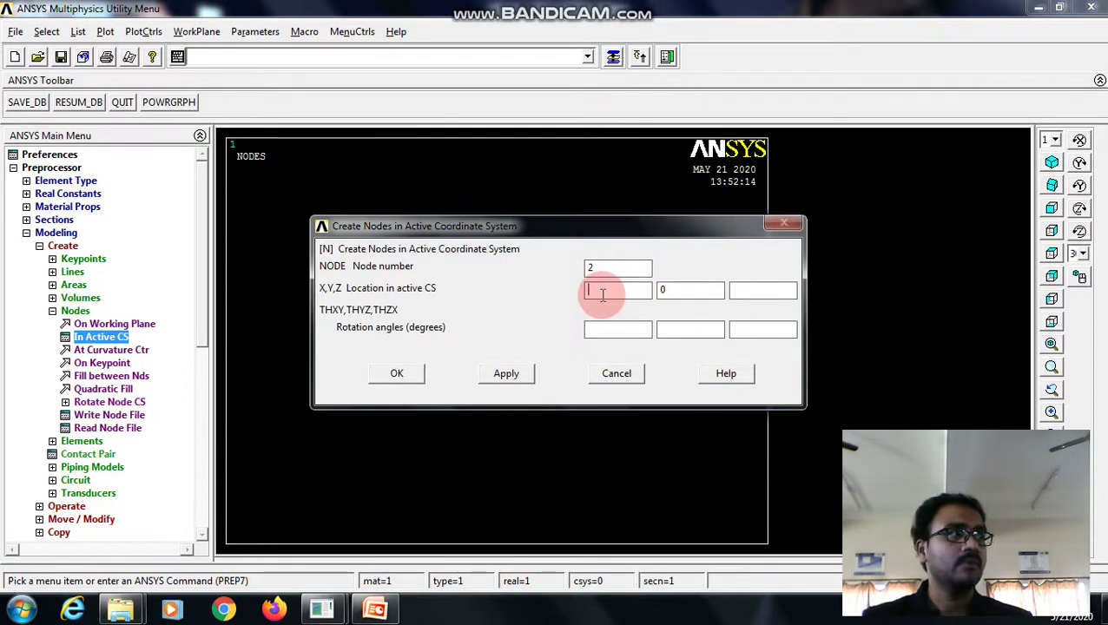
text(85)
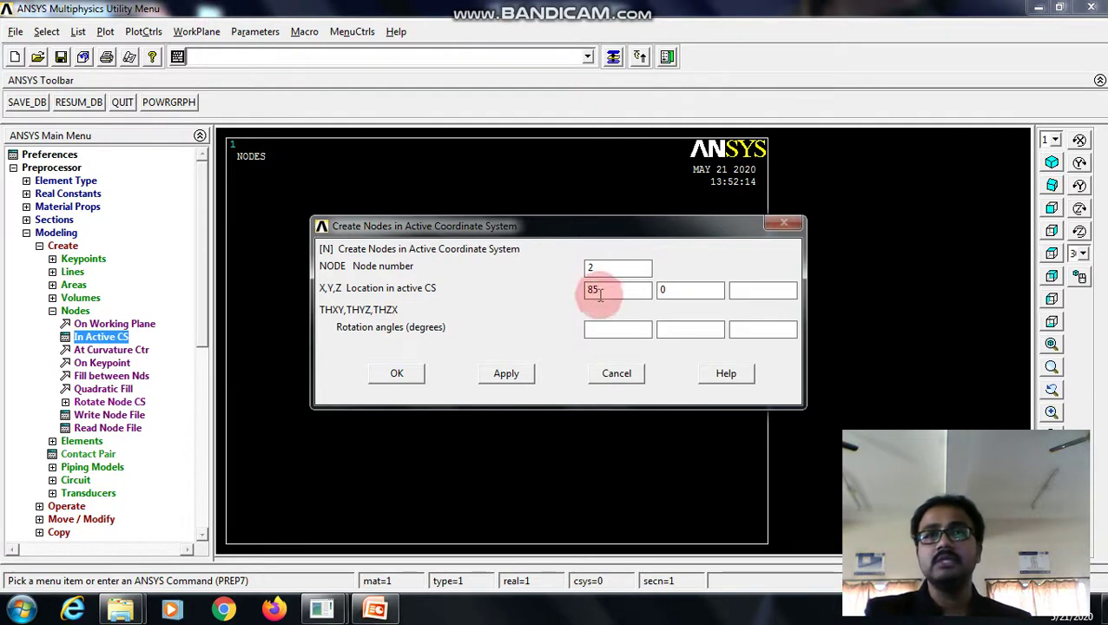
click(521, 374)
click(606, 268)
text(3)
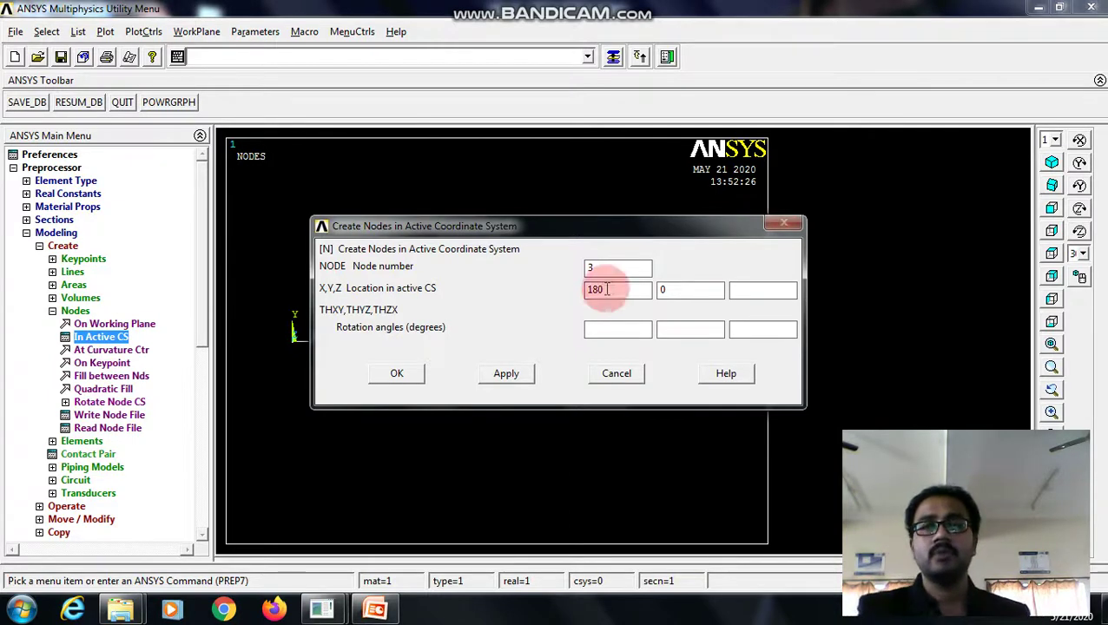
click(506, 371)
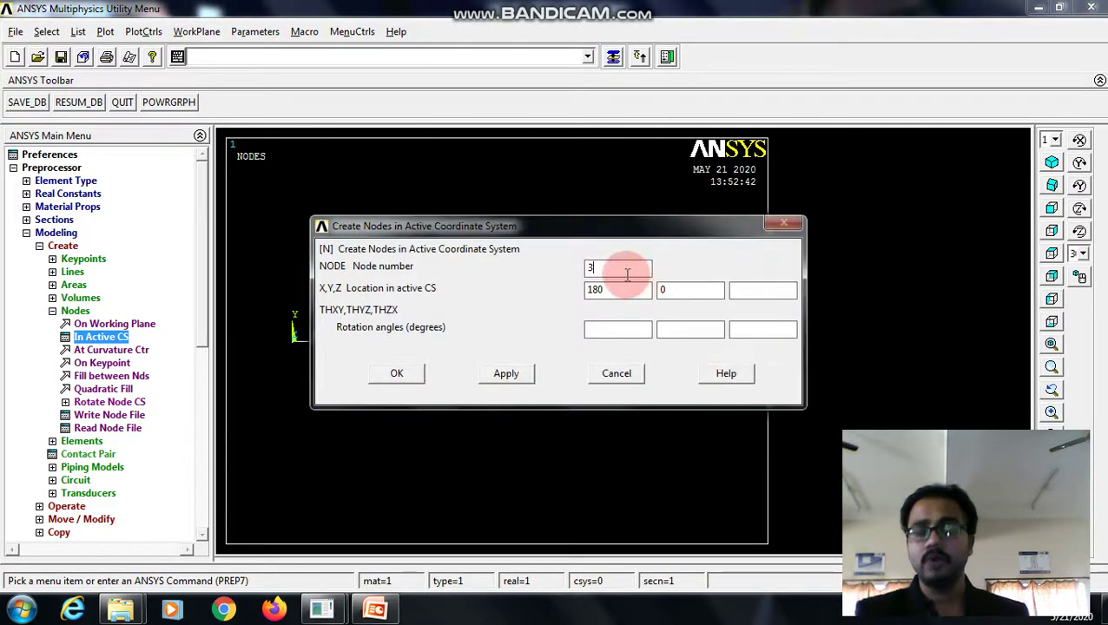
text(4)
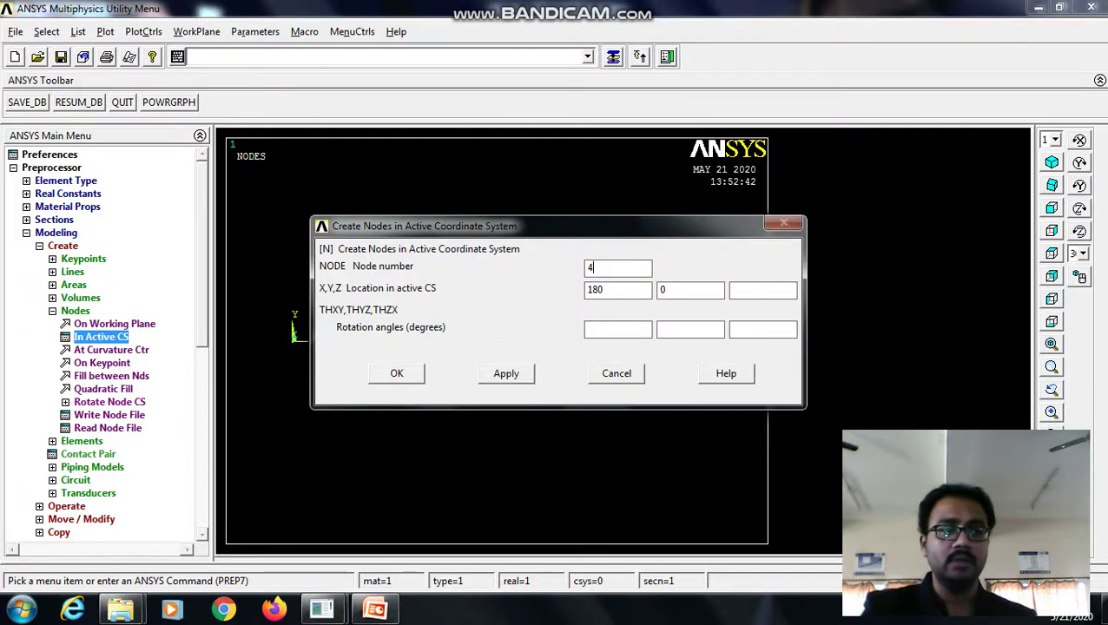
click(618, 289)
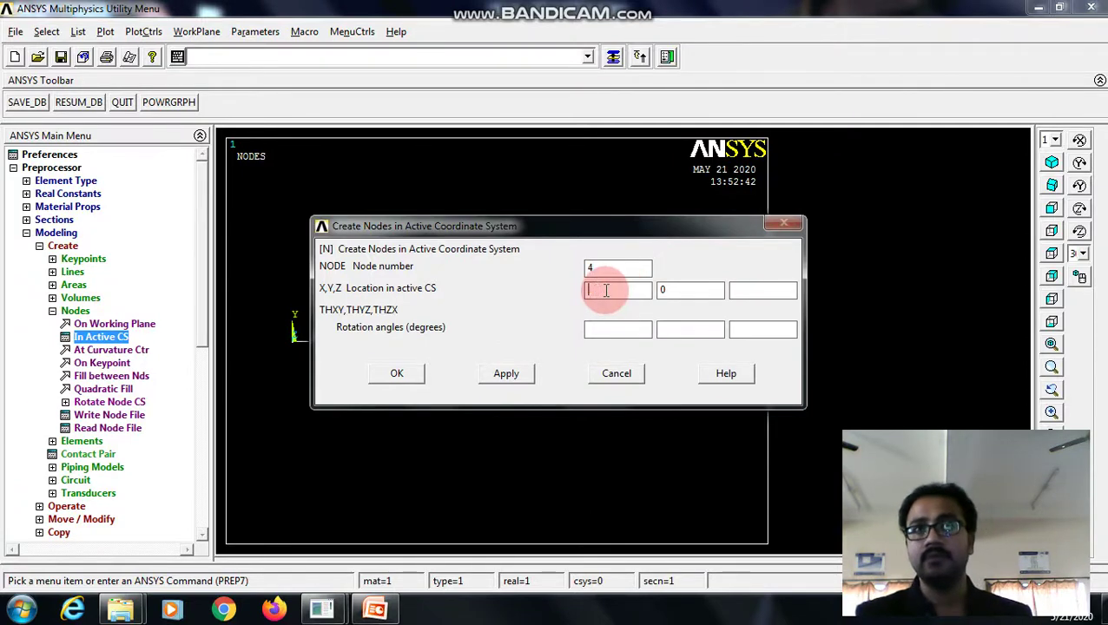
text(255)
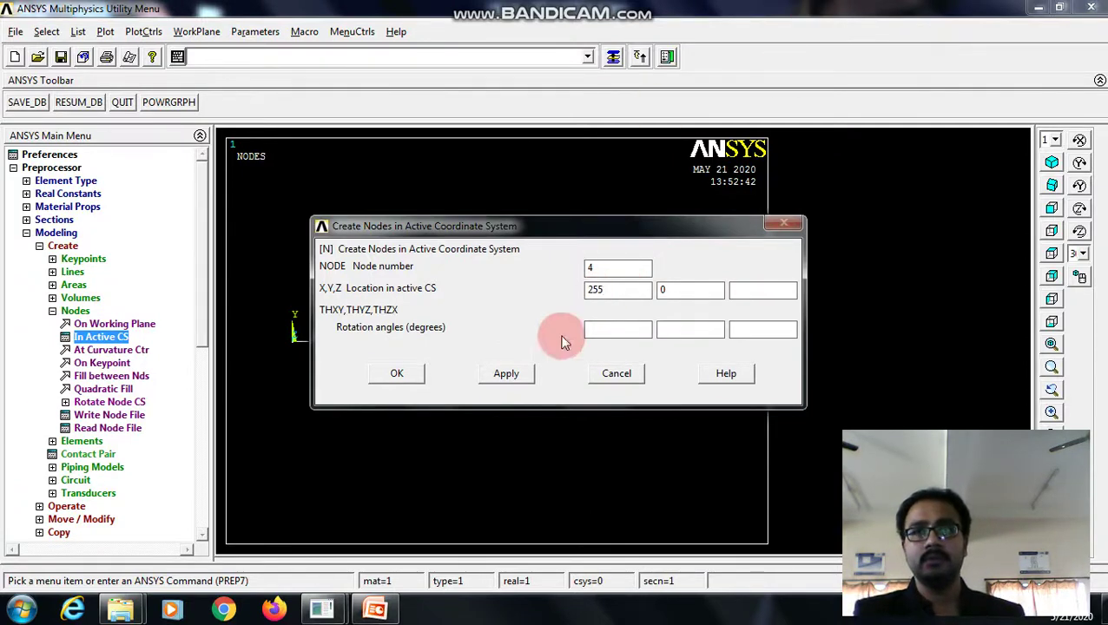
click(398, 374)
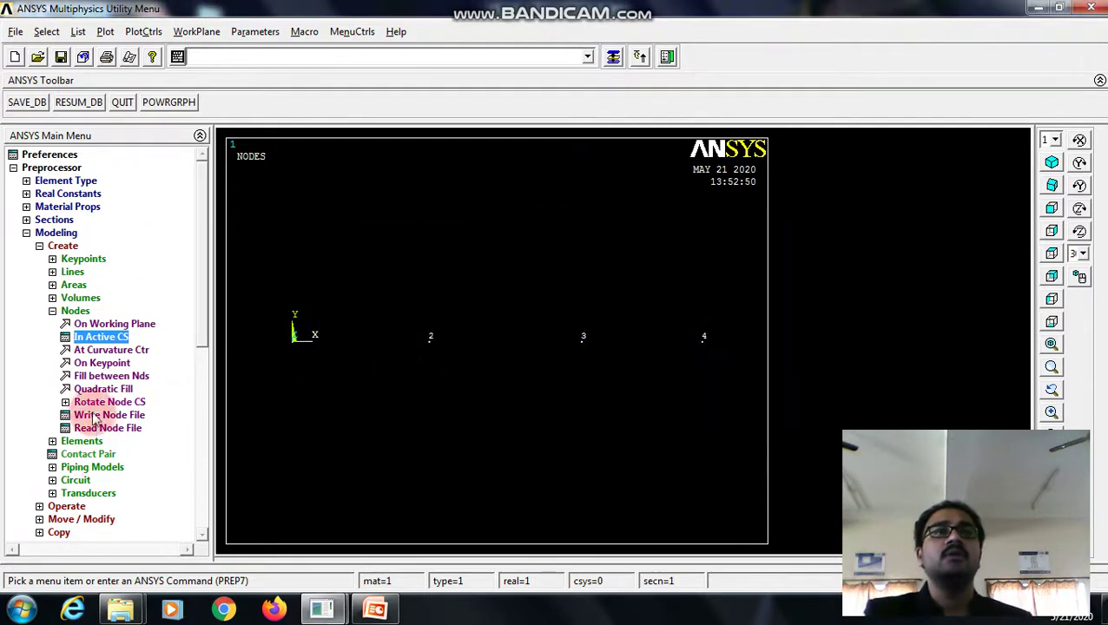
Create the element joining nodes 1–2 with type 1, material 1, real set 1
click(57, 233)
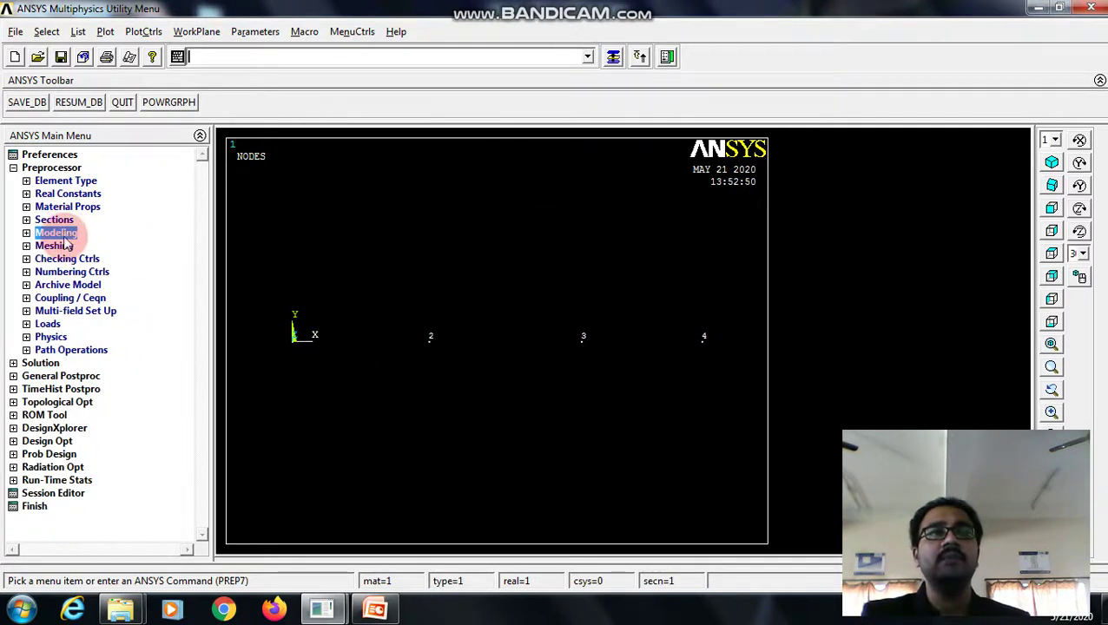
click(57, 234)
click(83, 441)
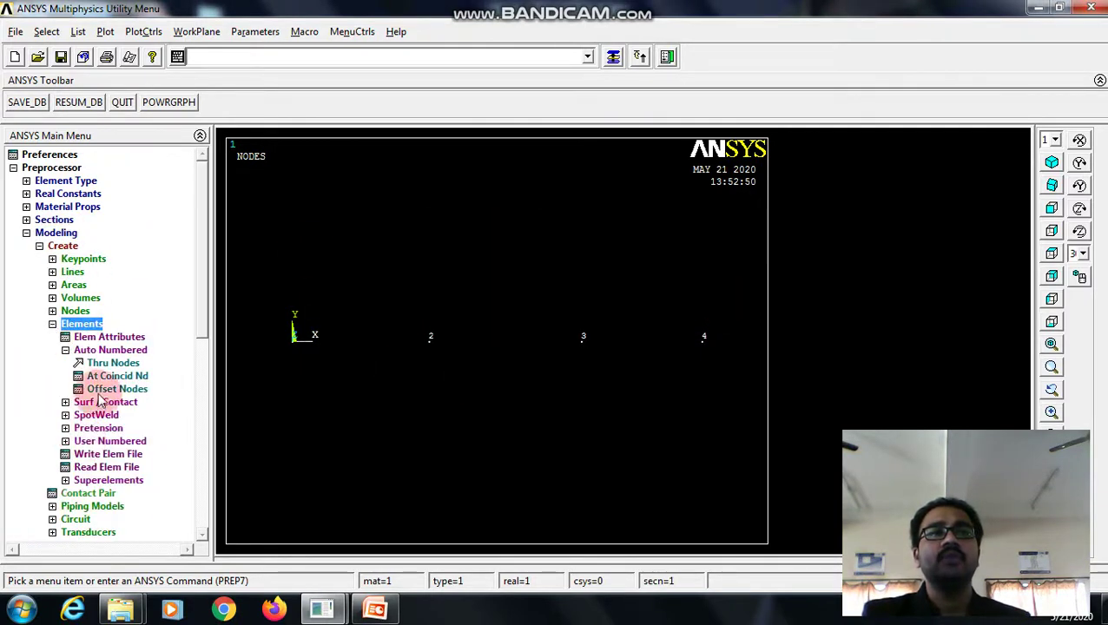
click(109, 338)
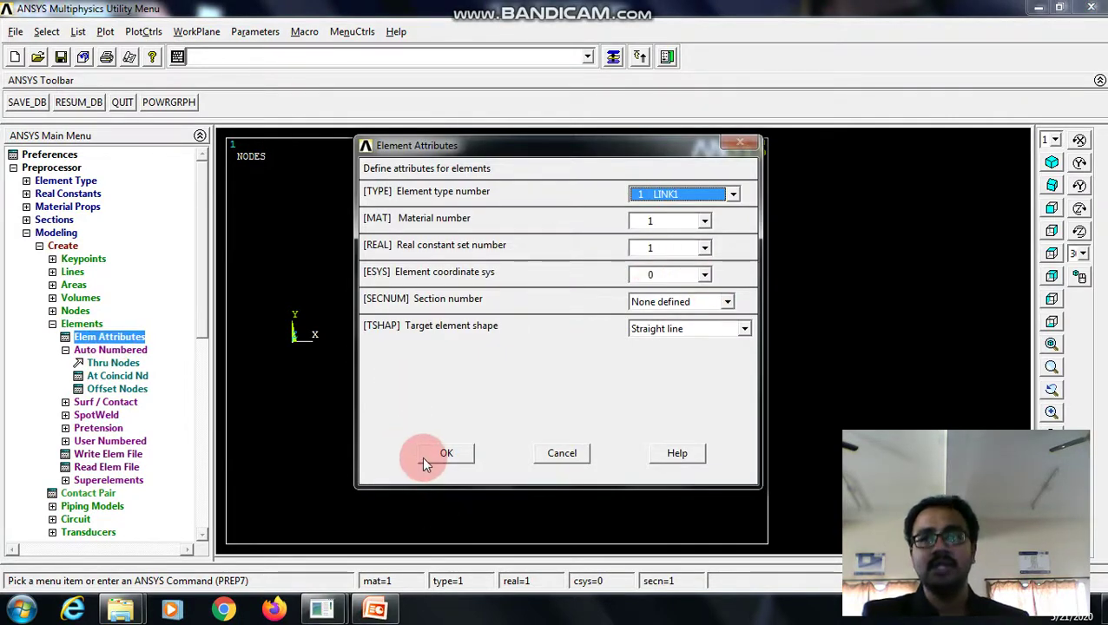
drag(425, 463, 497, 484)
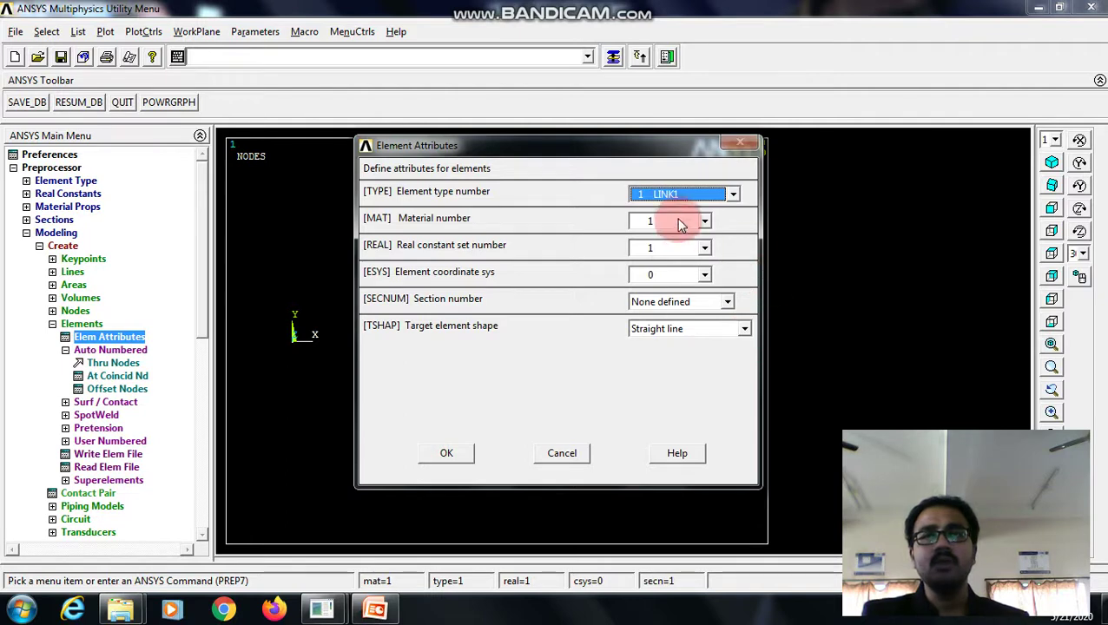
click(446, 453)
click(111, 363)
click(295, 343)
click(427, 341)
click(46, 568)
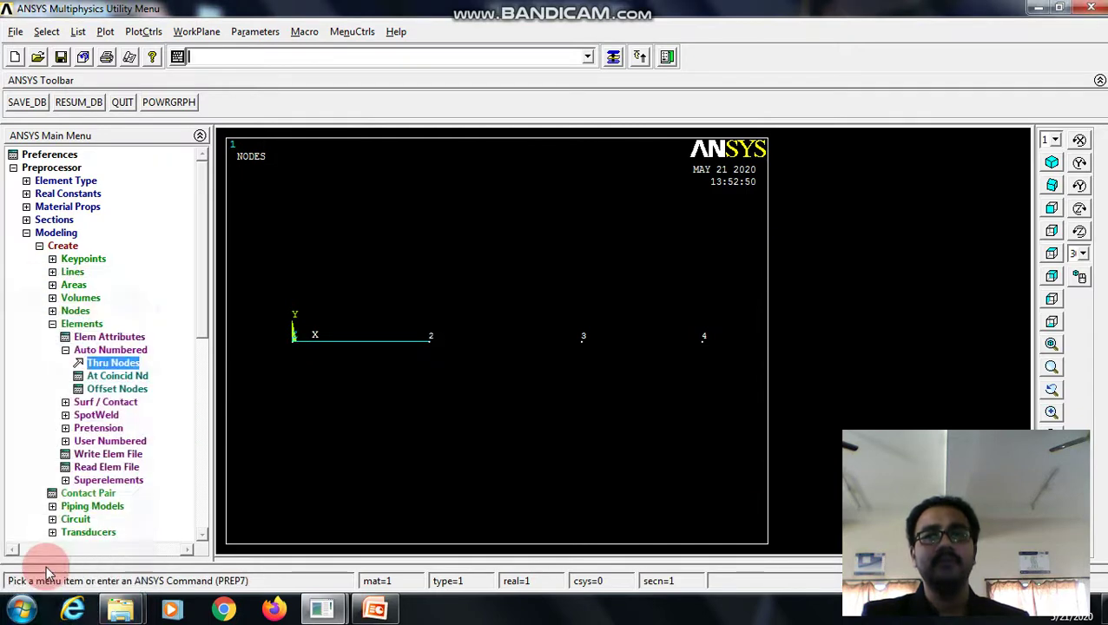
Create the element joining nodes 2–3 with type 2, material 2, real set 2
click(118, 341)
click(694, 193)
click(667, 222)
click(658, 248)
drag(658, 249, 657, 284)
click(657, 278)
click(448, 453)
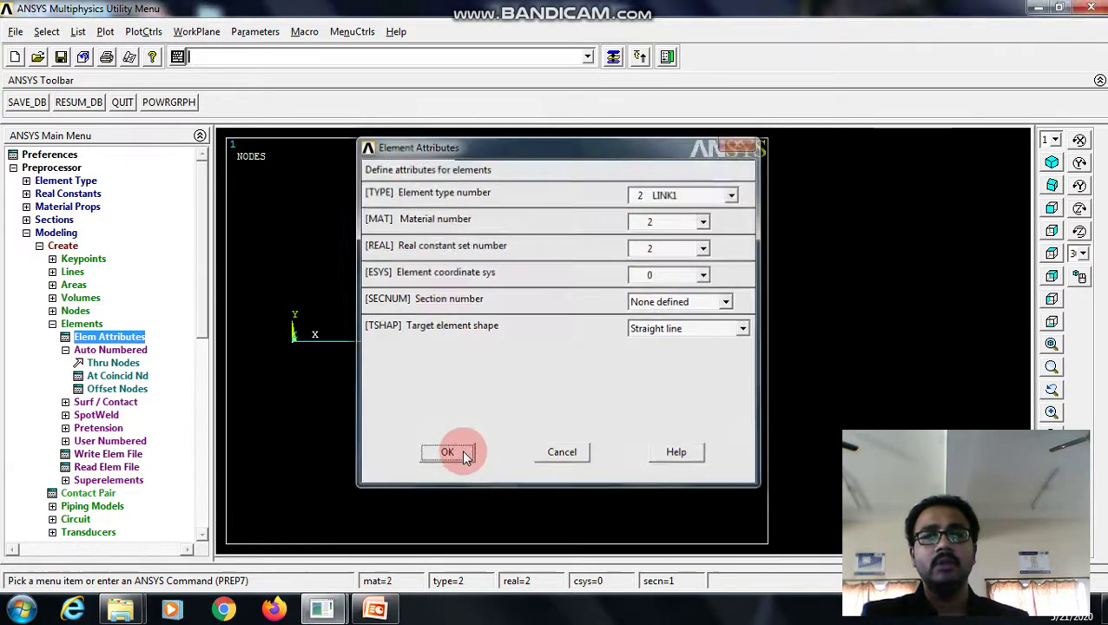
click(108, 363)
click(428, 340)
click(585, 363)
click(43, 567)
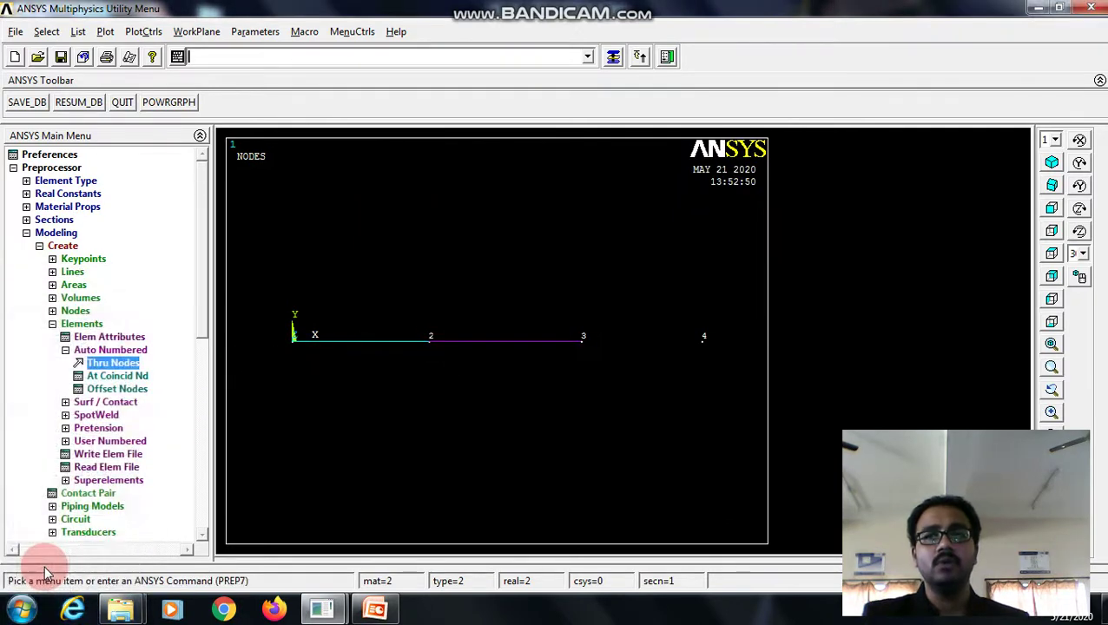
Create the element joining nodes 3–4 with type 3, material 3, real set 3
click(108, 337)
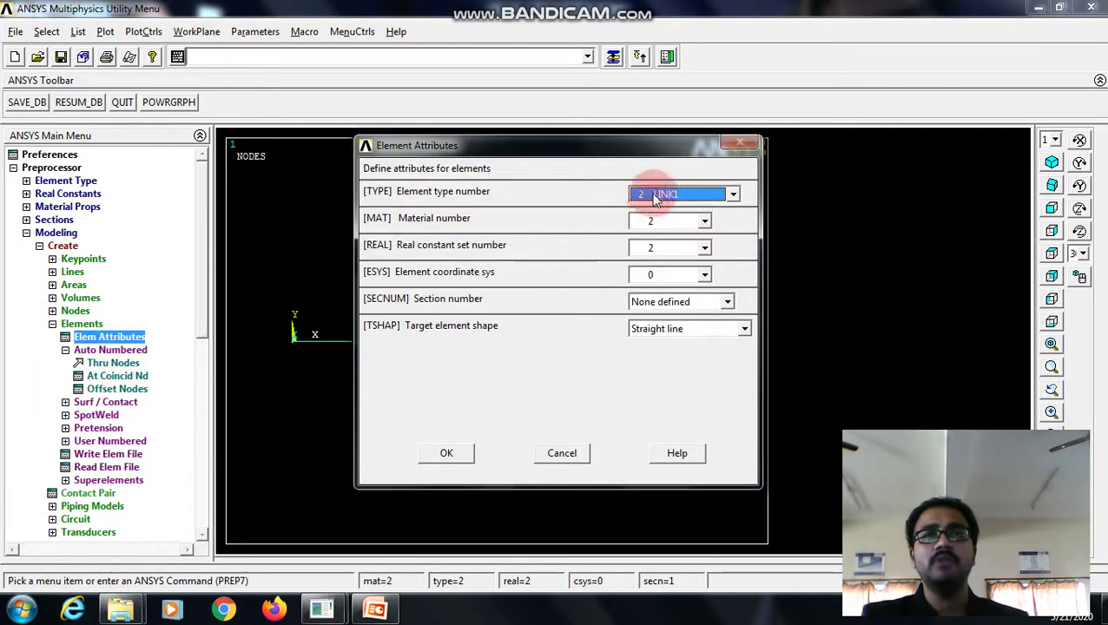
click(657, 194)
click(660, 235)
click(658, 222)
click(654, 257)
click(651, 288)
click(446, 453)
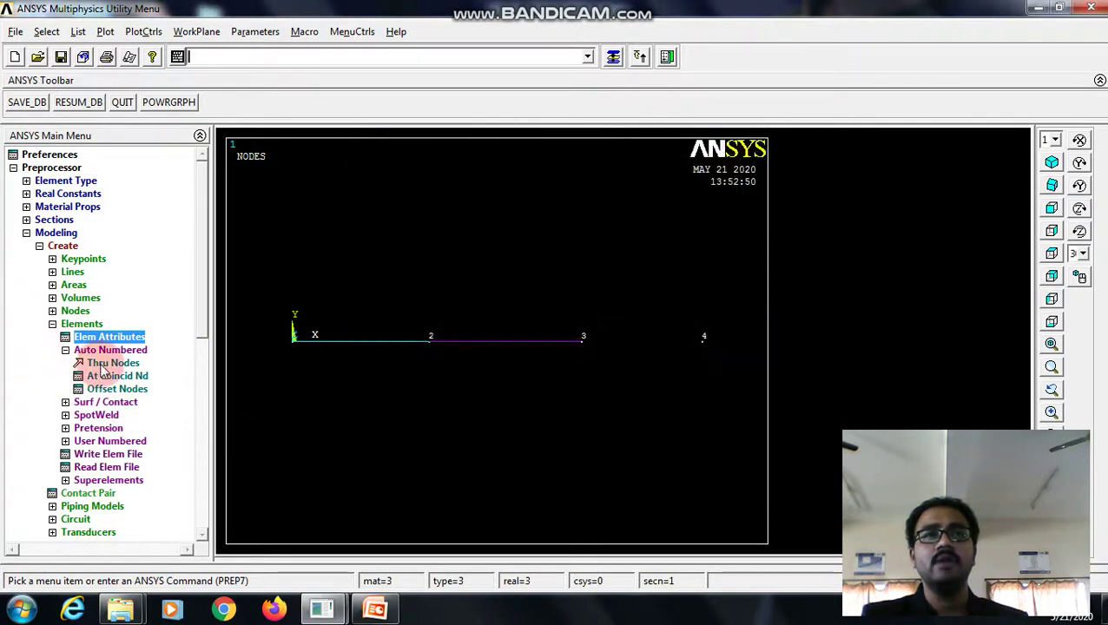
click(113, 362)
click(588, 349)
click(705, 341)
click(42, 568)
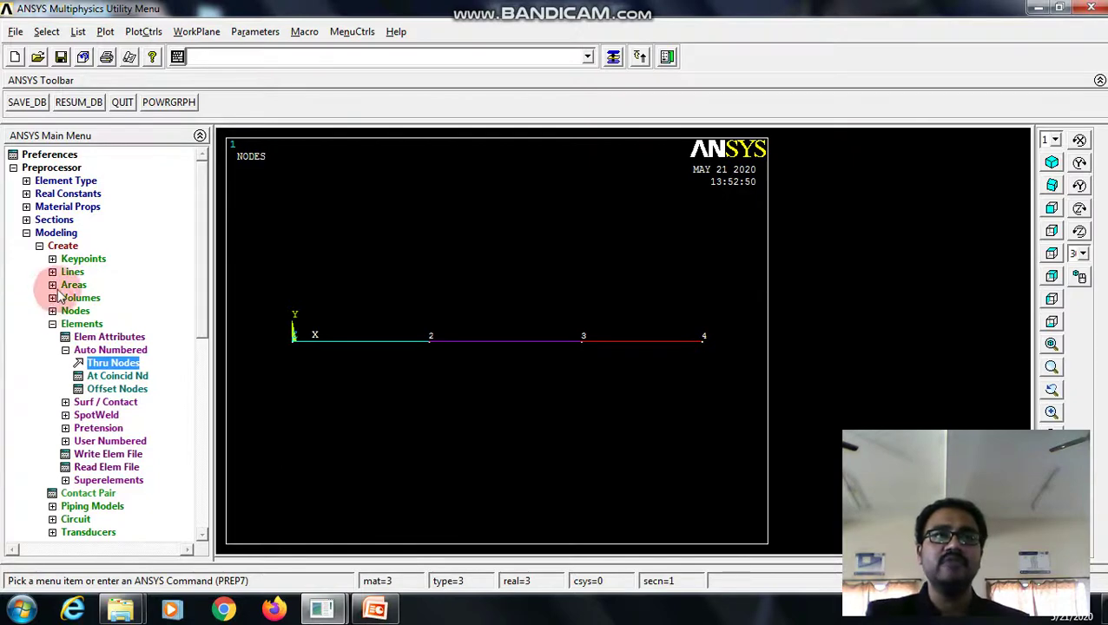
click(55, 233)
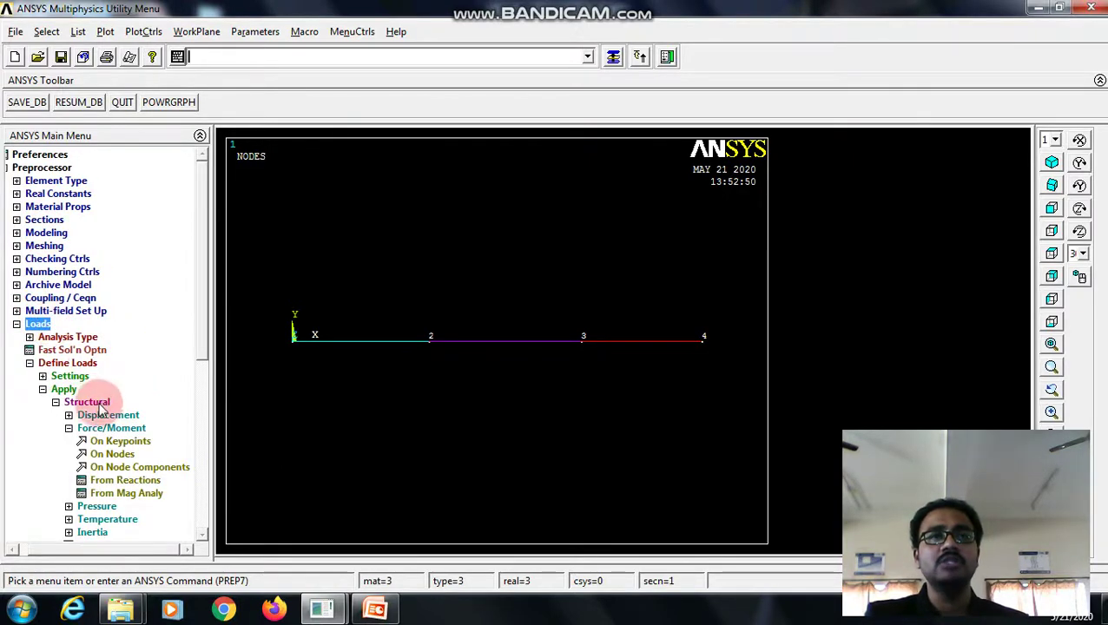
Apply All DOF displacement constraints to end nodes 1 and 4
click(98, 415)
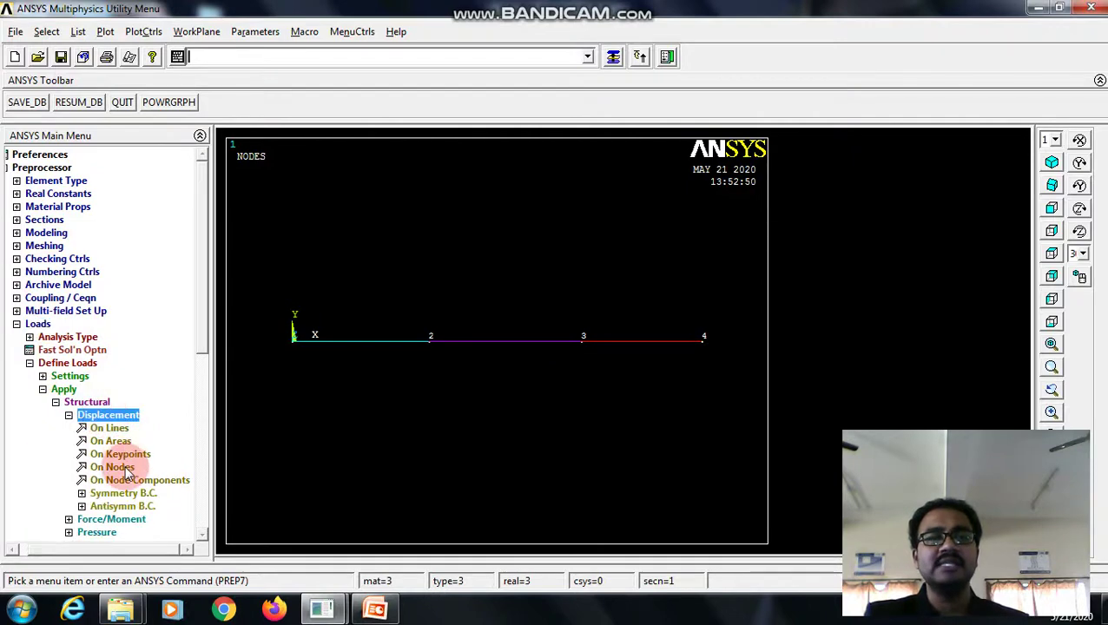
click(113, 467)
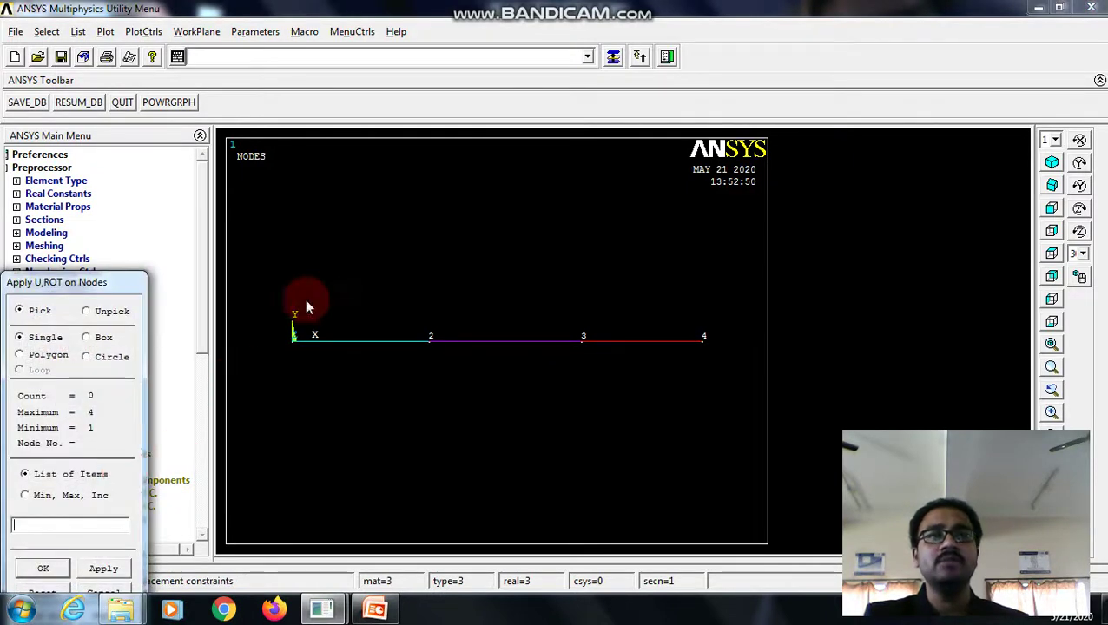
click(283, 365)
click(708, 352)
click(126, 575)
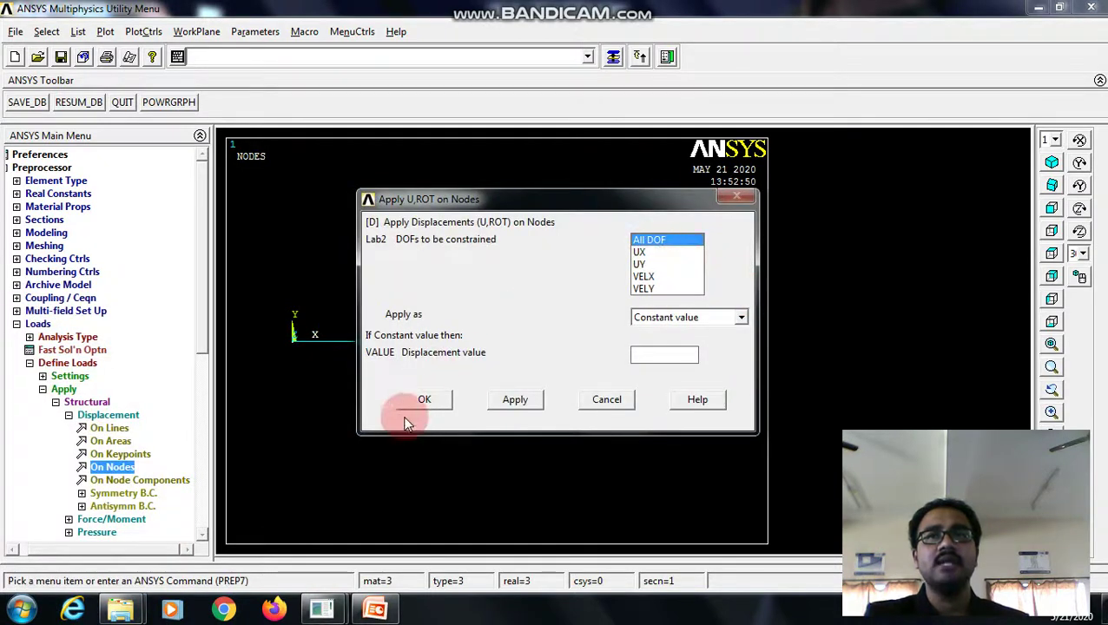
click(425, 402)
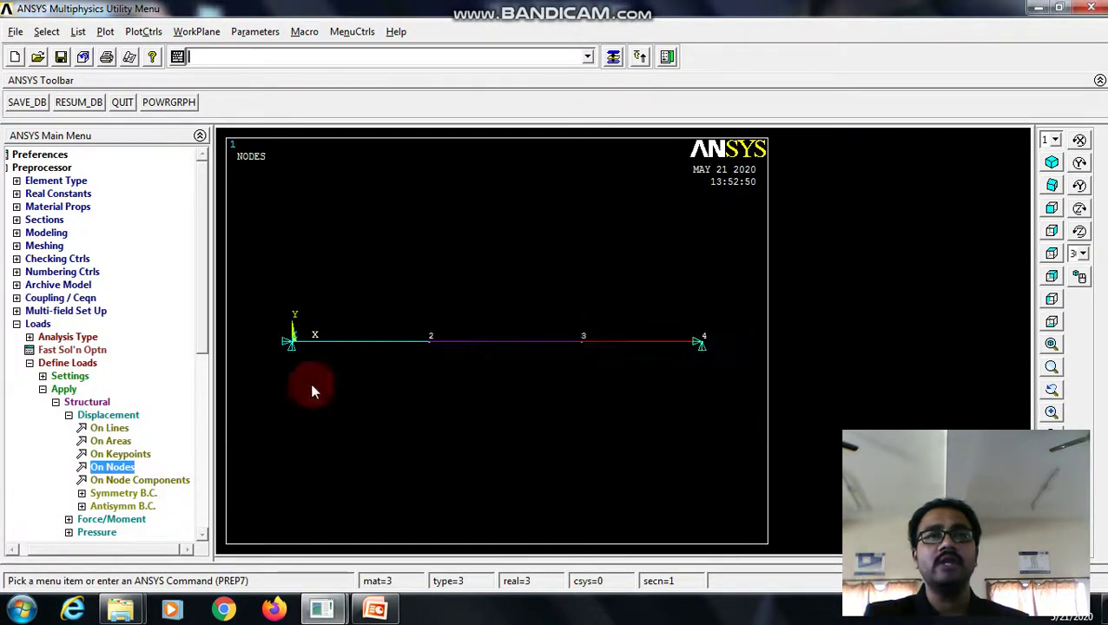
Apply an X-direction force of 20000 at node 2
double_click(107, 417)
double_click(130, 428)
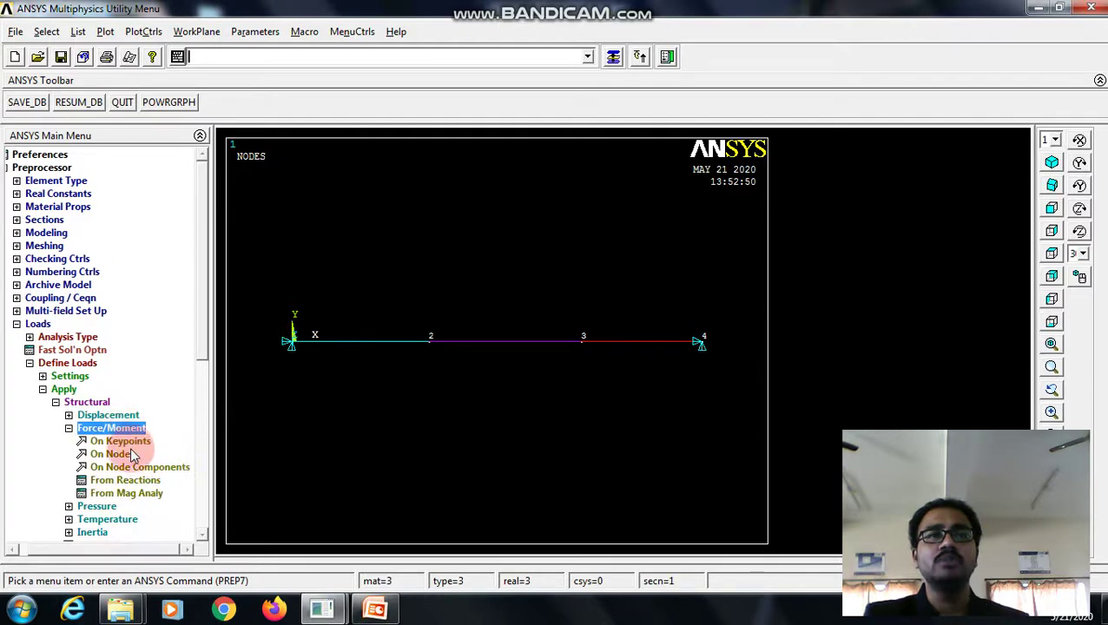
double_click(122, 454)
click(438, 344)
click(103, 568)
click(675, 273)
click(657, 344)
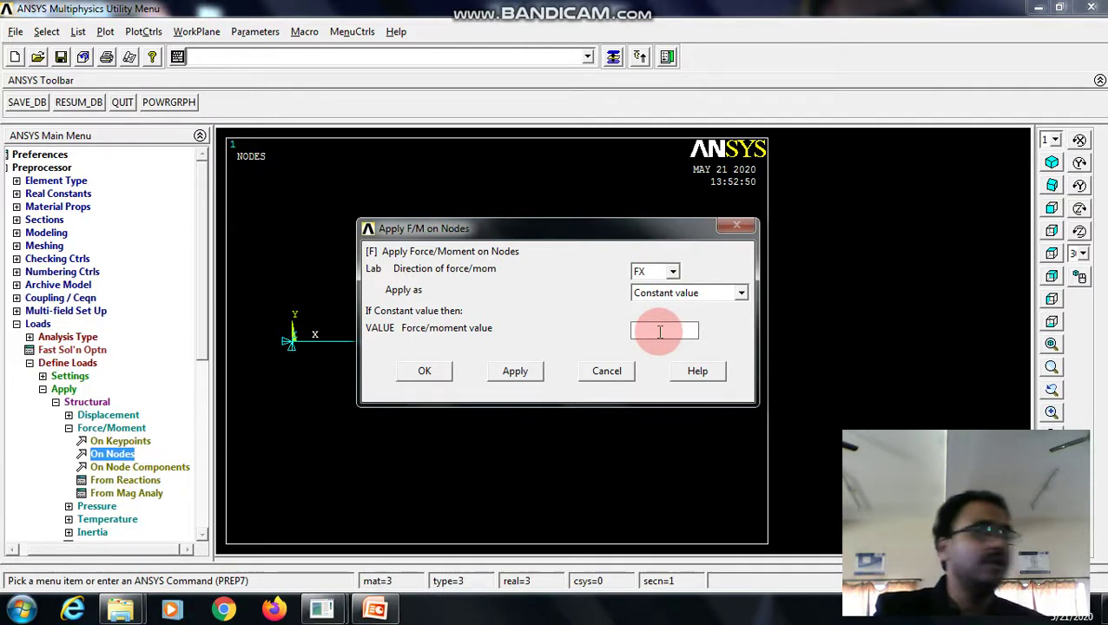
text(20000)
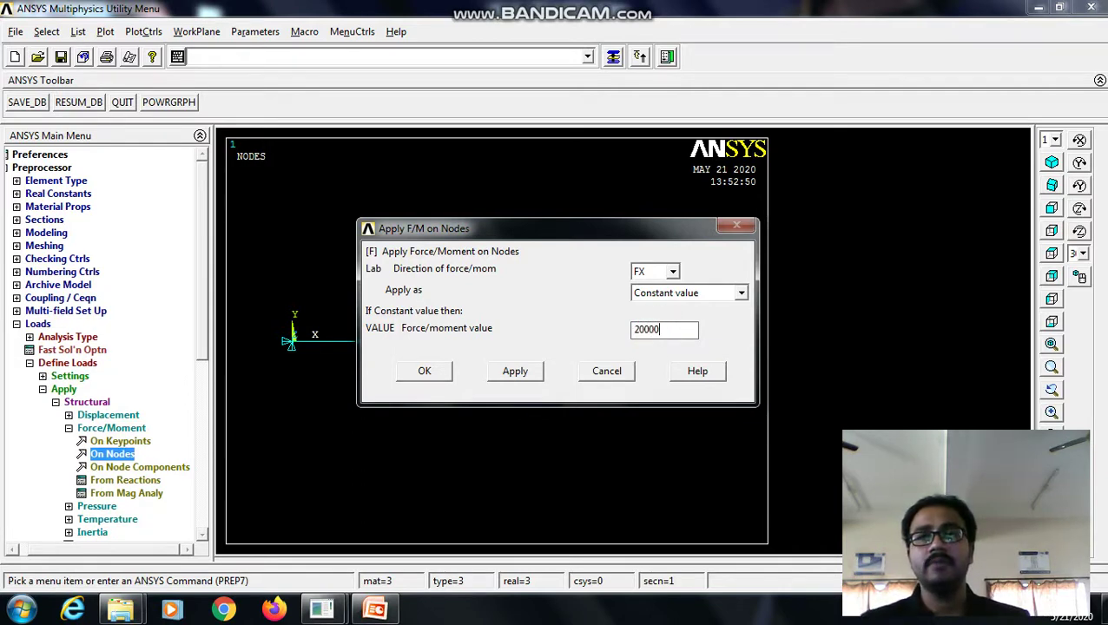
Apply an X-direction force of 10000 at node 3
click(515, 371)
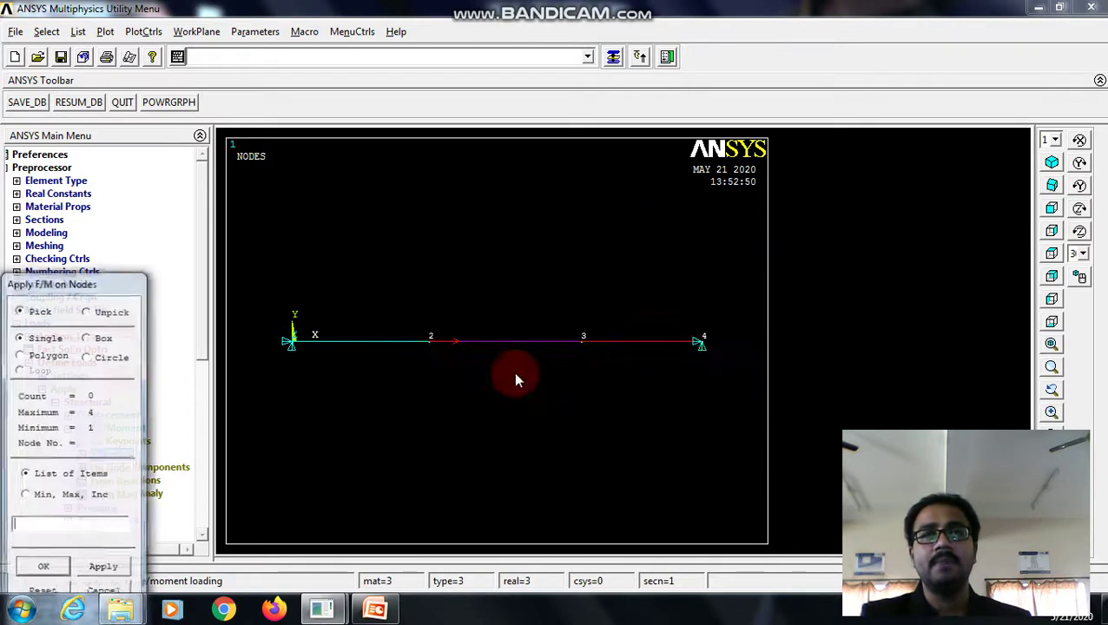
click(580, 339)
click(105, 565)
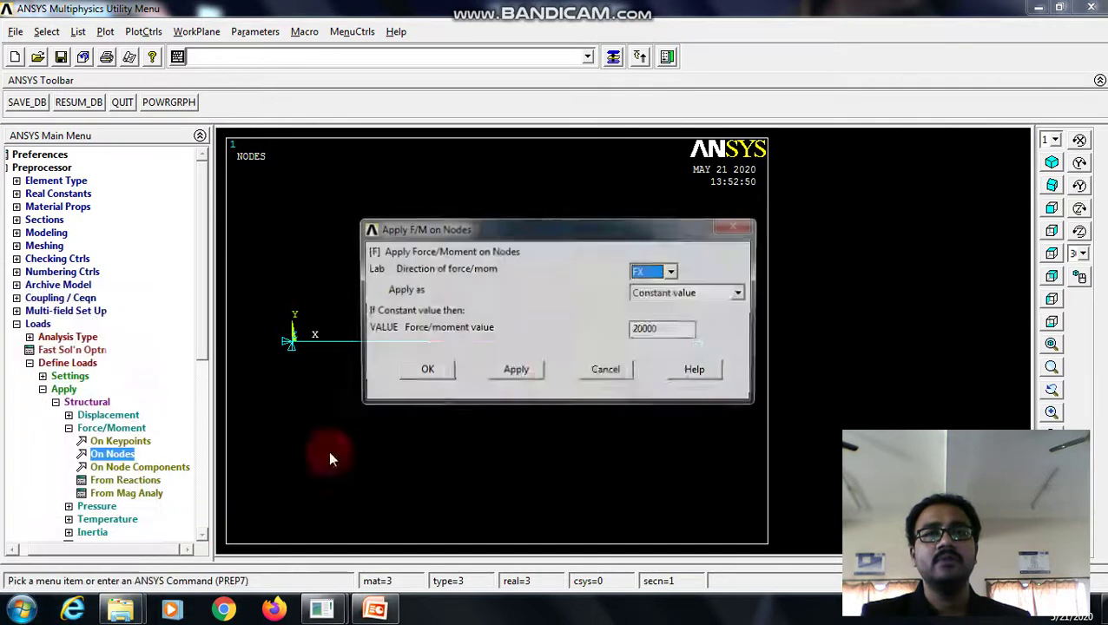
click(670, 333)
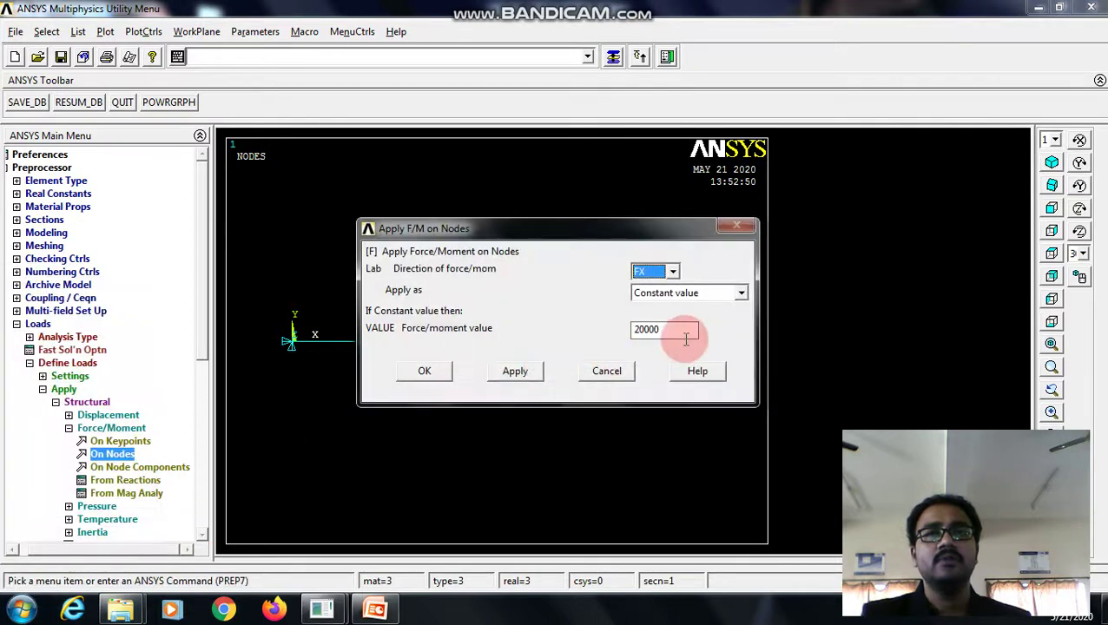
click(638, 331)
key(BackSpace)
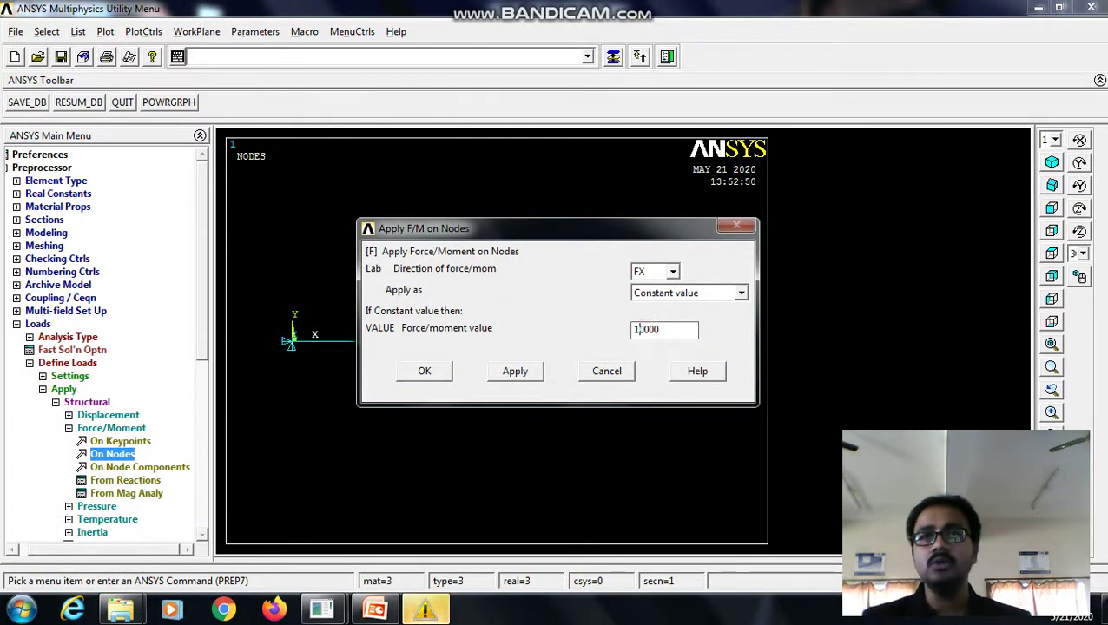
text(1)
click(434, 375)
Solve the current load step, then dismiss the 'Solution is done' note and /STATUS listing
click(41, 327)
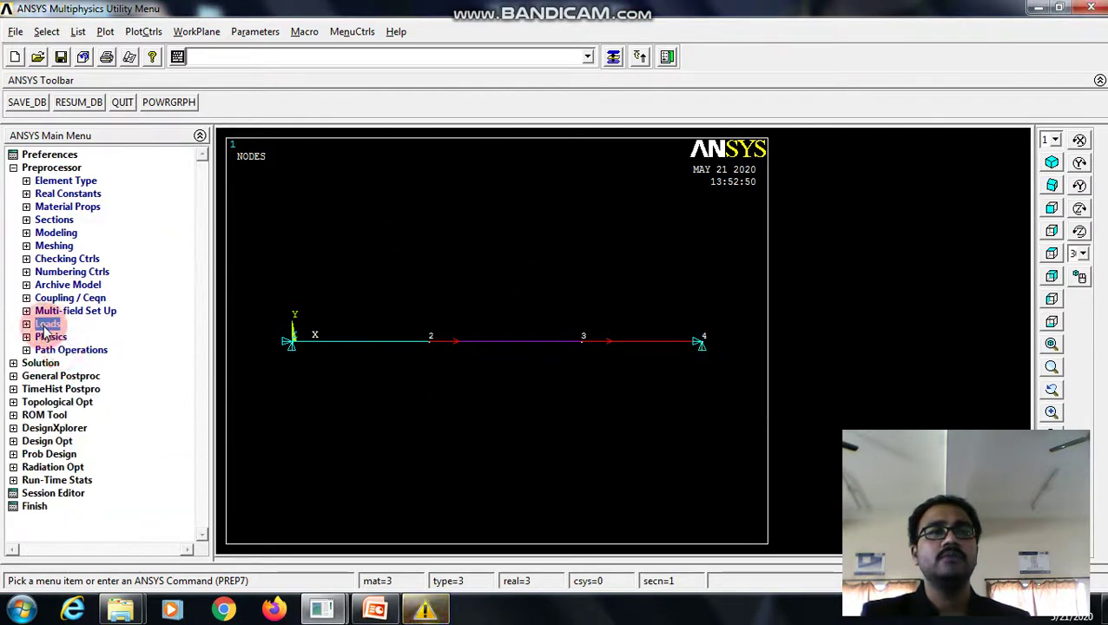
click(41, 362)
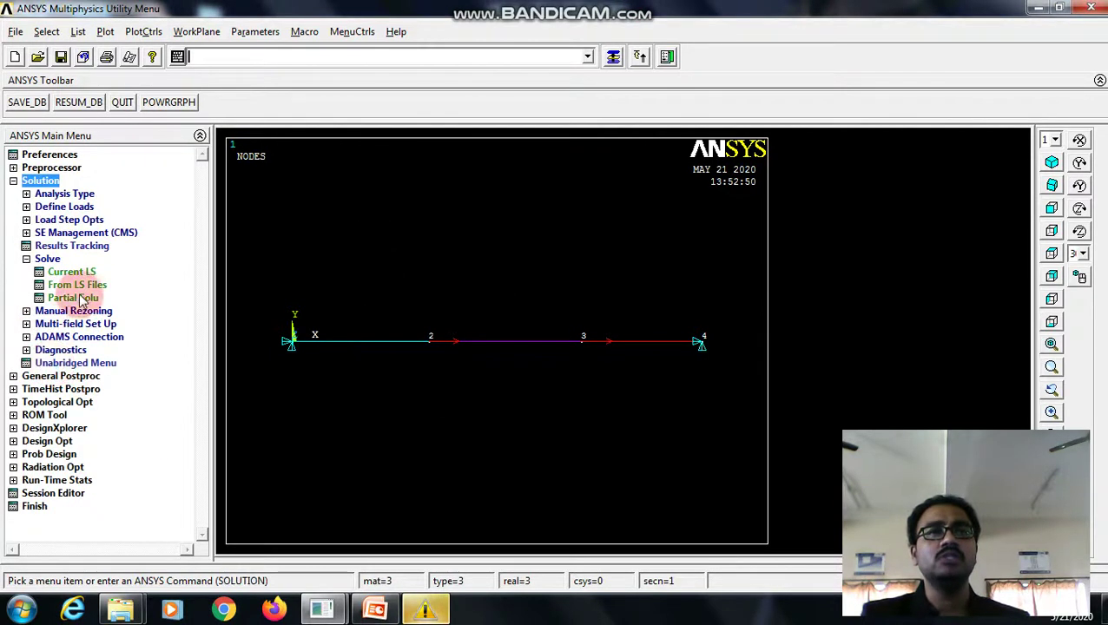
click(72, 272)
click(545, 373)
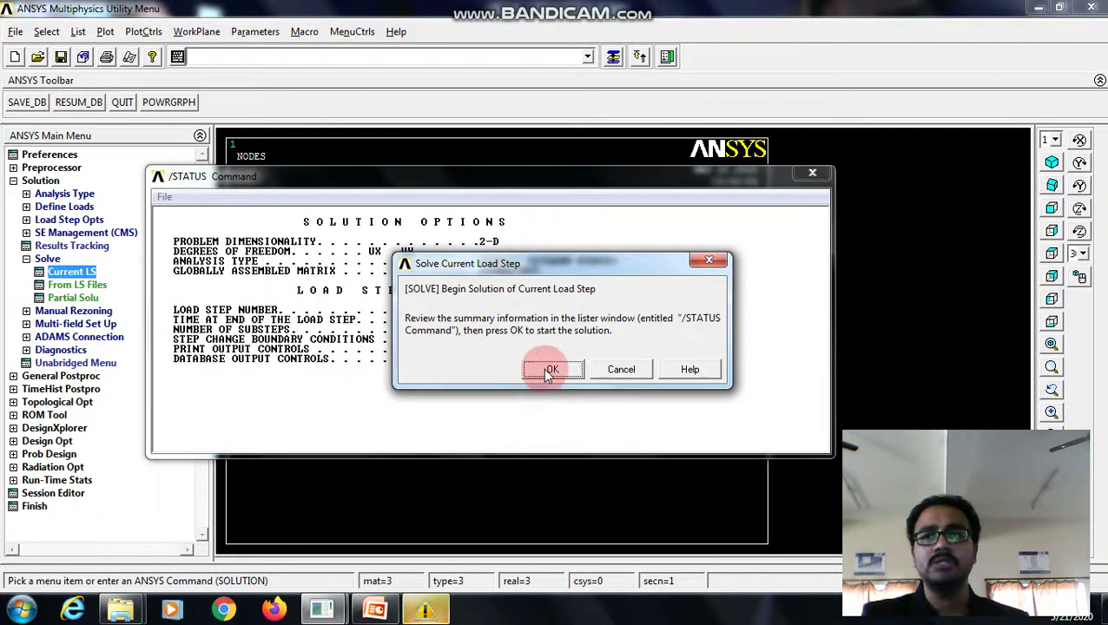
click(233, 118)
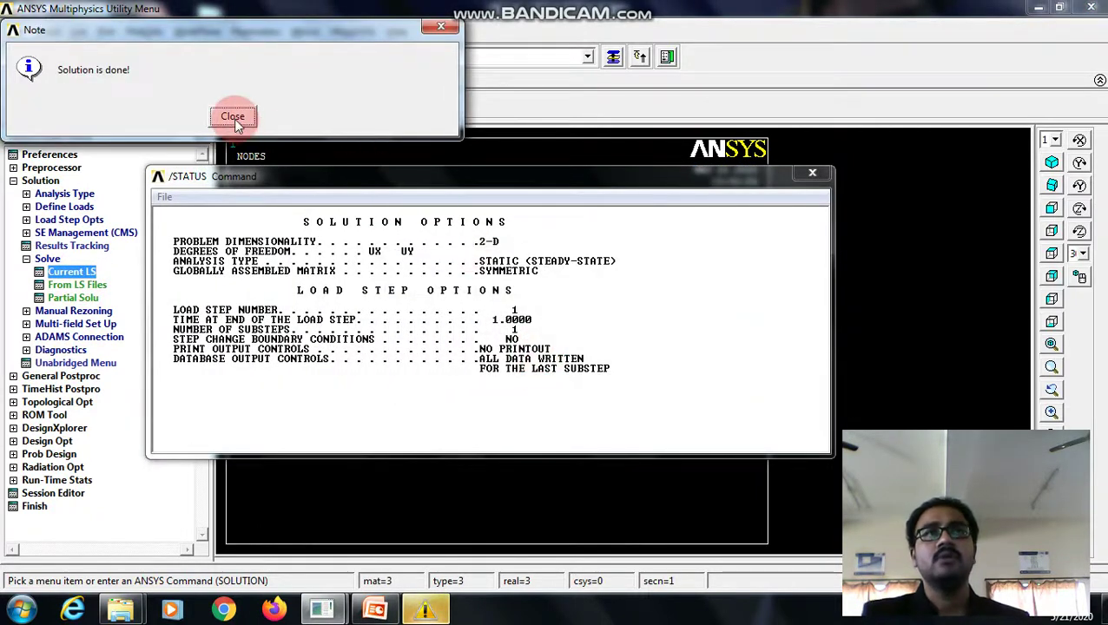
click(811, 173)
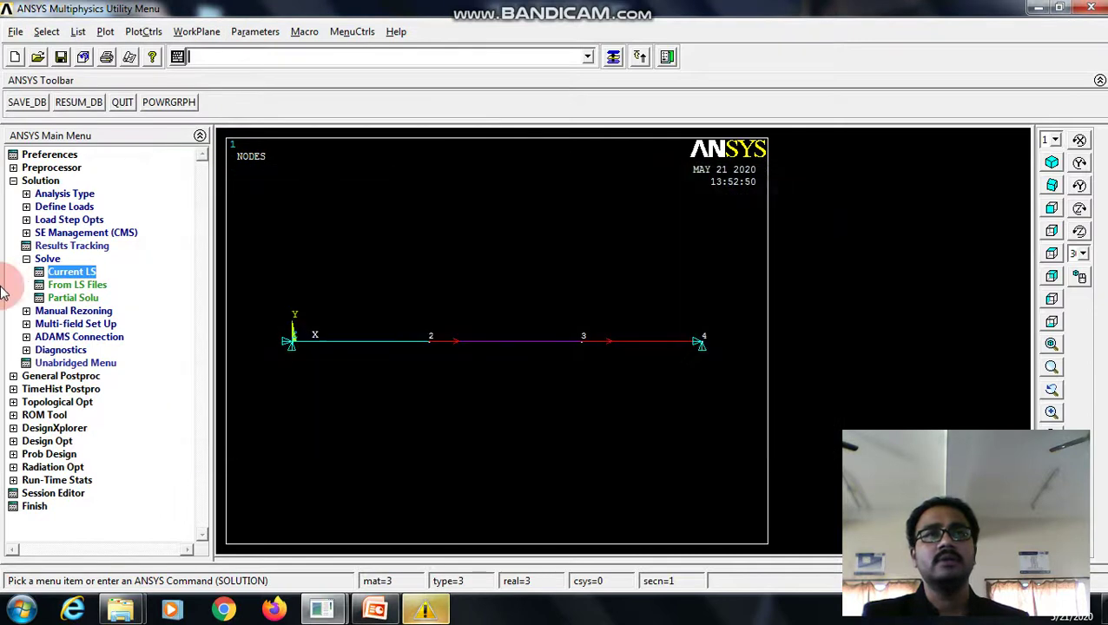
click(40, 180)
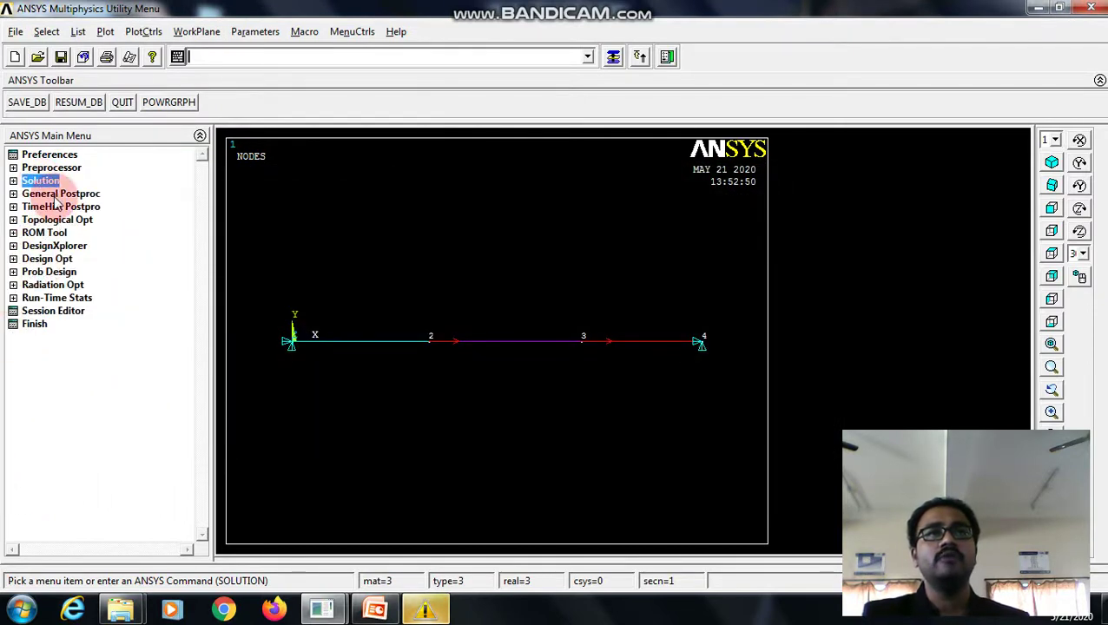
List the nodal X-component displacements from the nodal solution
click(54, 196)
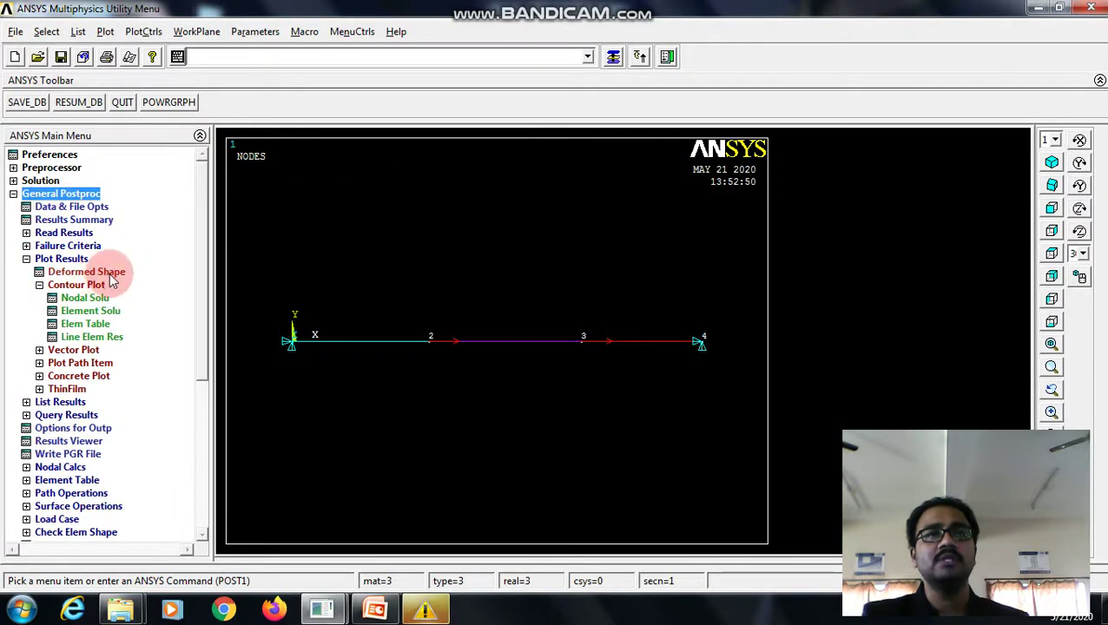
click(59, 402)
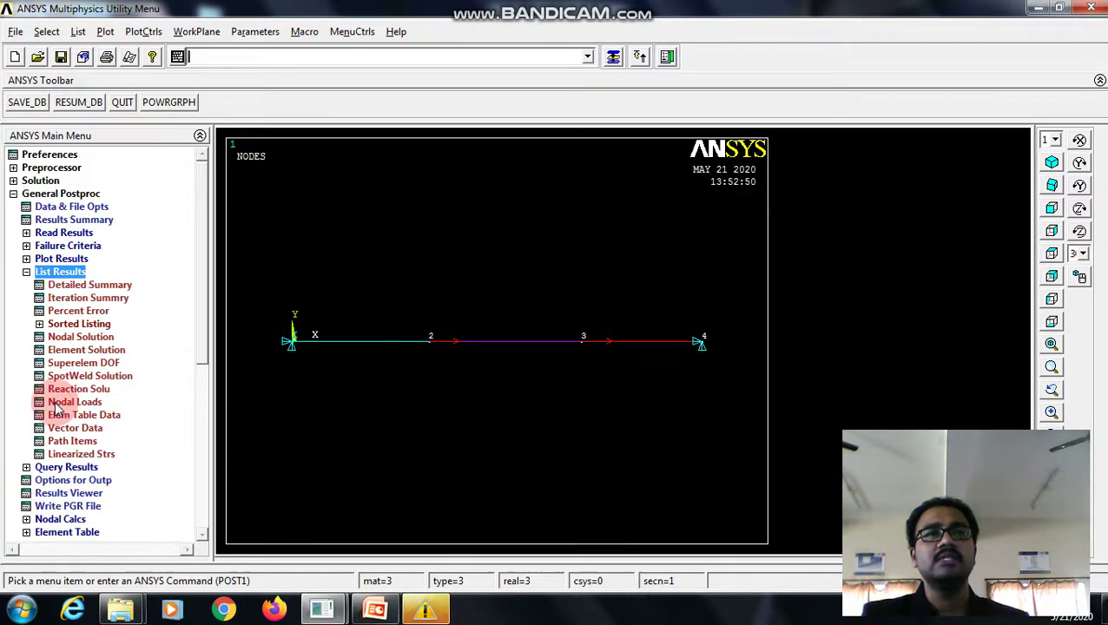
click(80, 337)
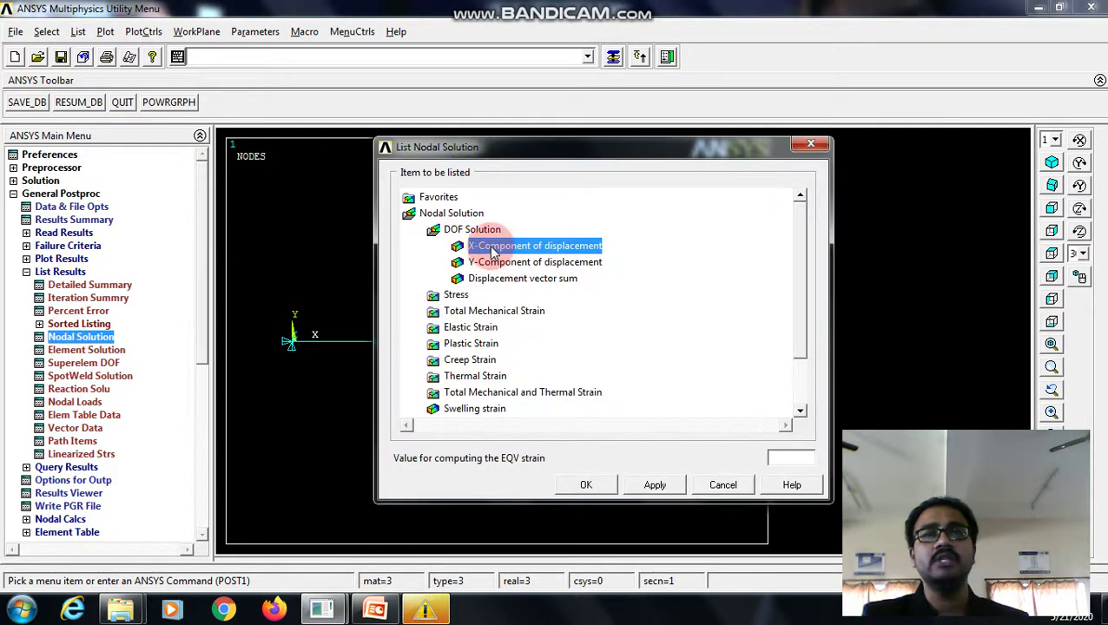
click(584, 488)
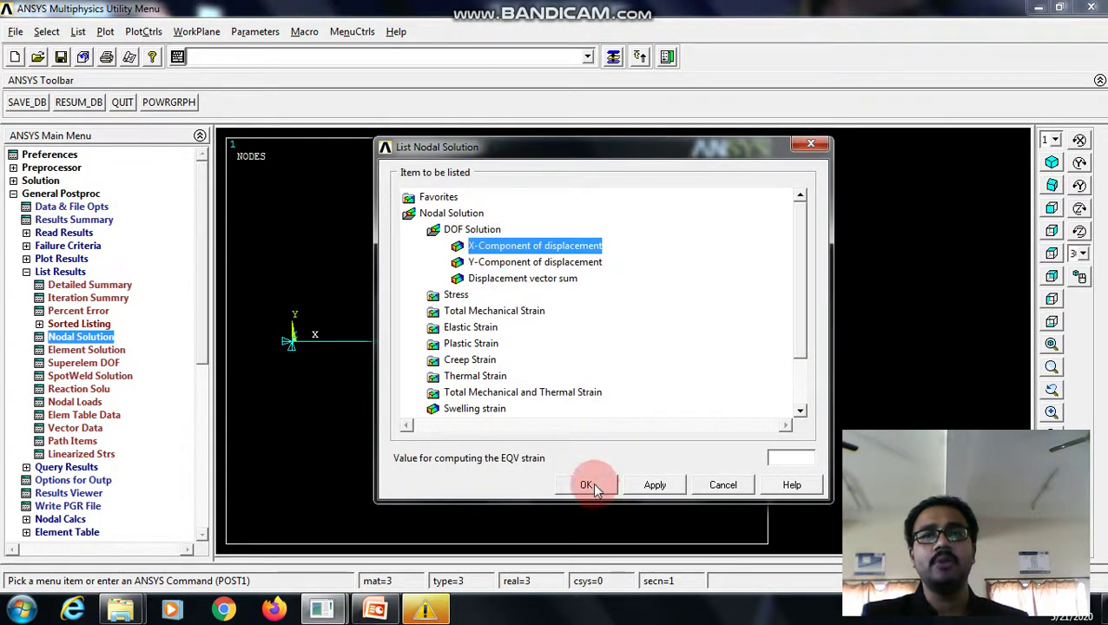
click(264, 344)
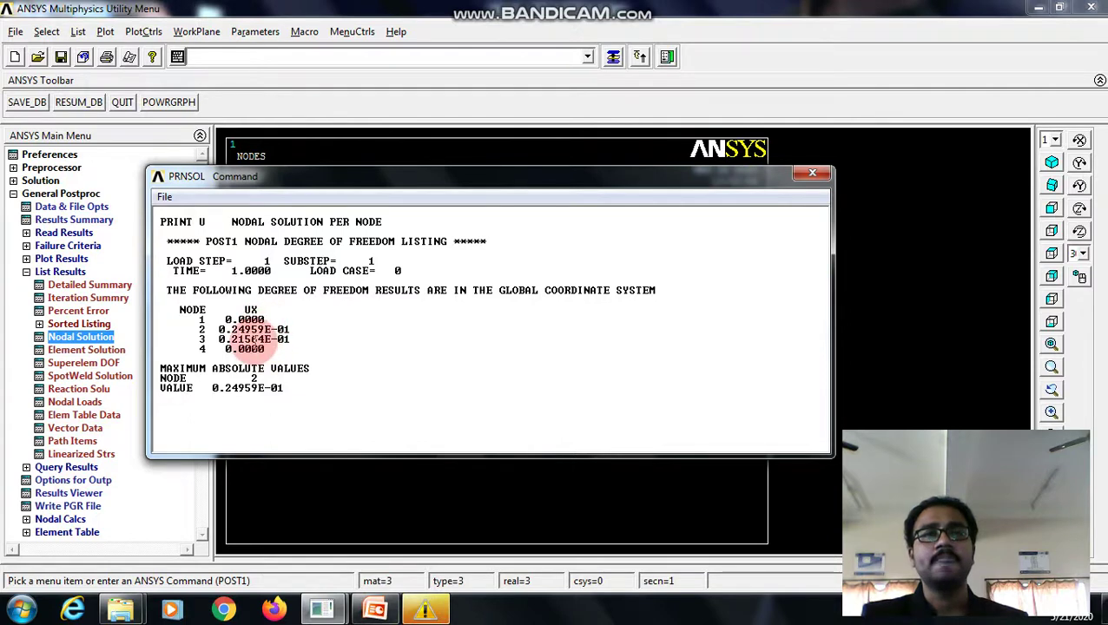
click(804, 177)
List the support reactions, −18499 and −11501 totalling −30000
click(87, 389)
click(430, 405)
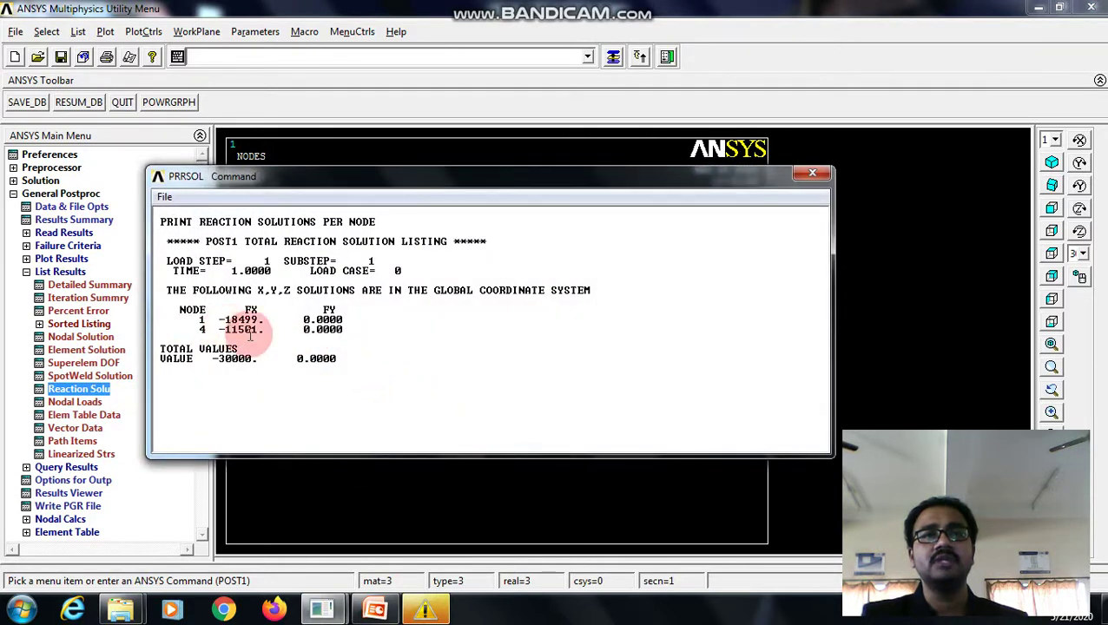
click(803, 177)
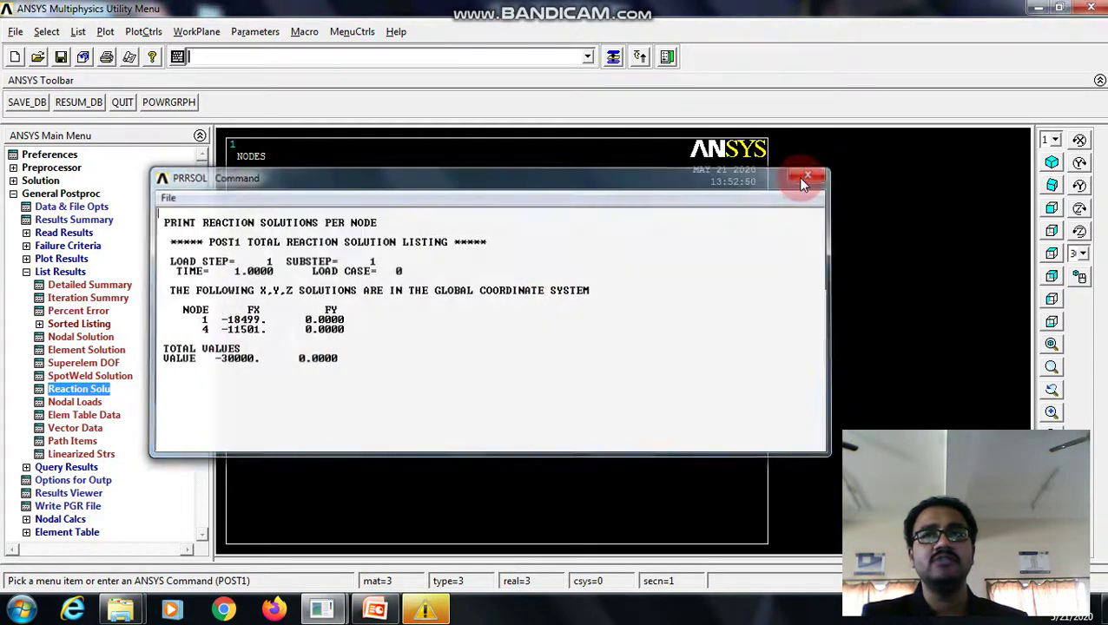
Add element table item LS1 from sequence-number item LS, component 1
click(61, 272)
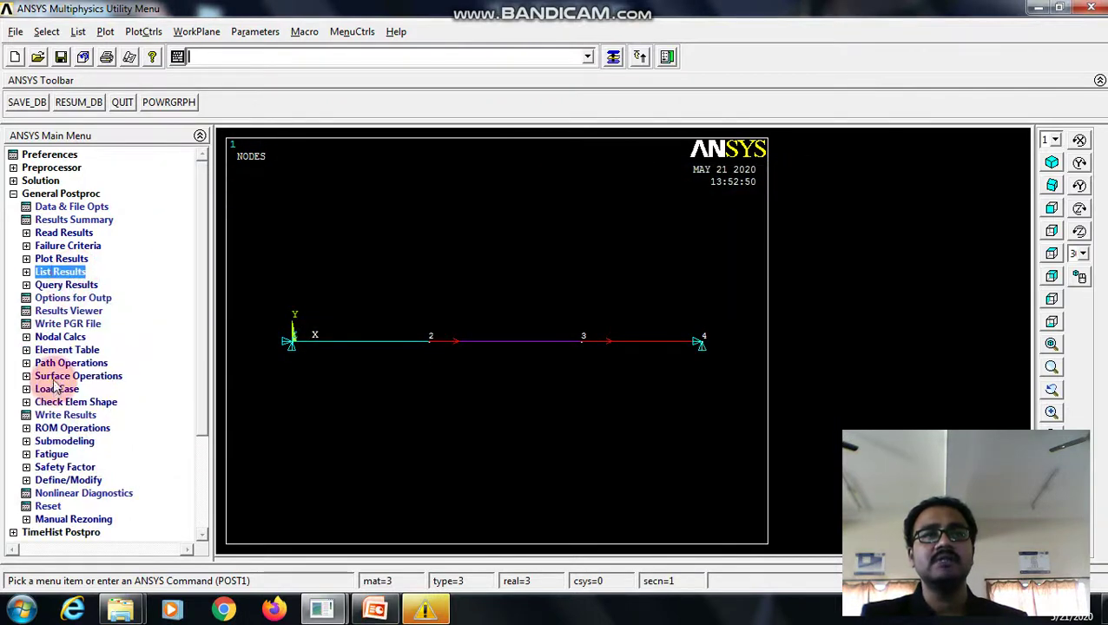
click(69, 350)
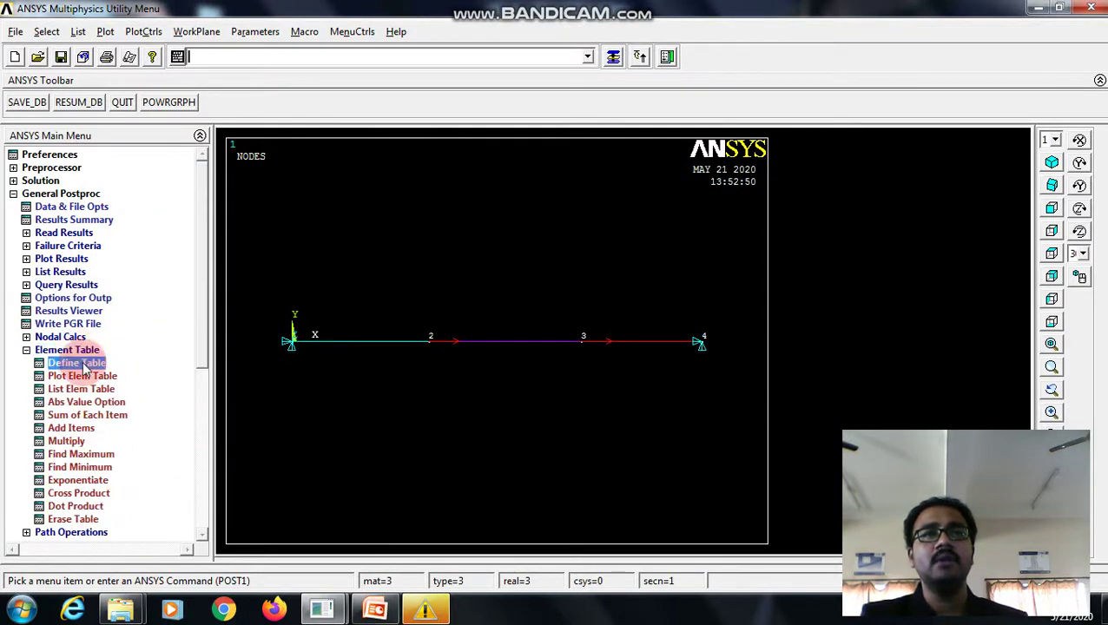
click(135, 374)
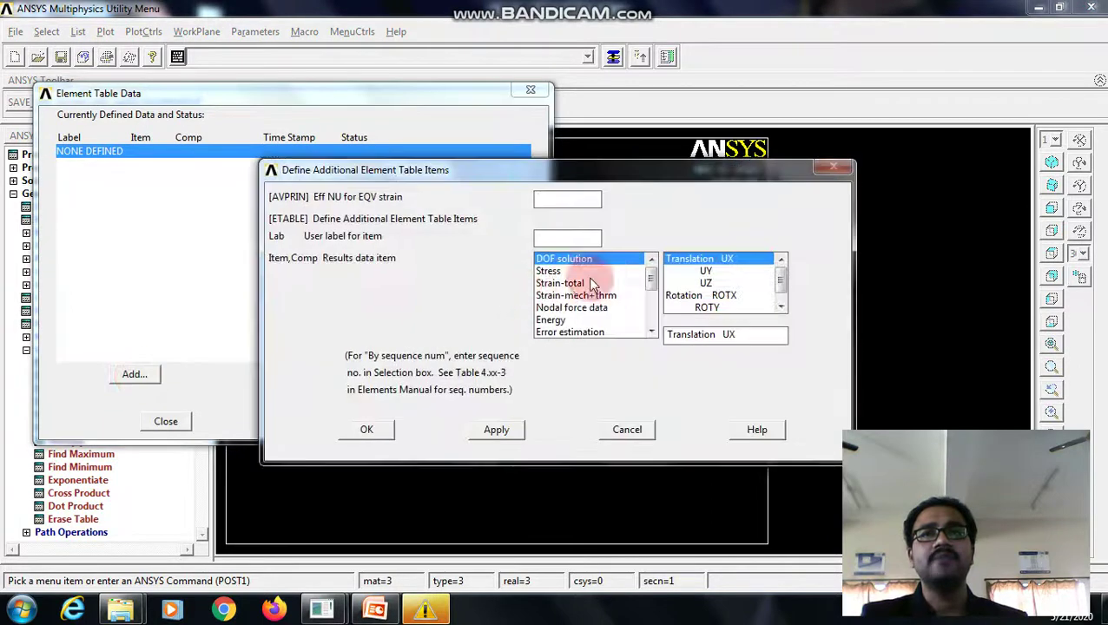
drag(650, 280, 597, 337)
click(577, 332)
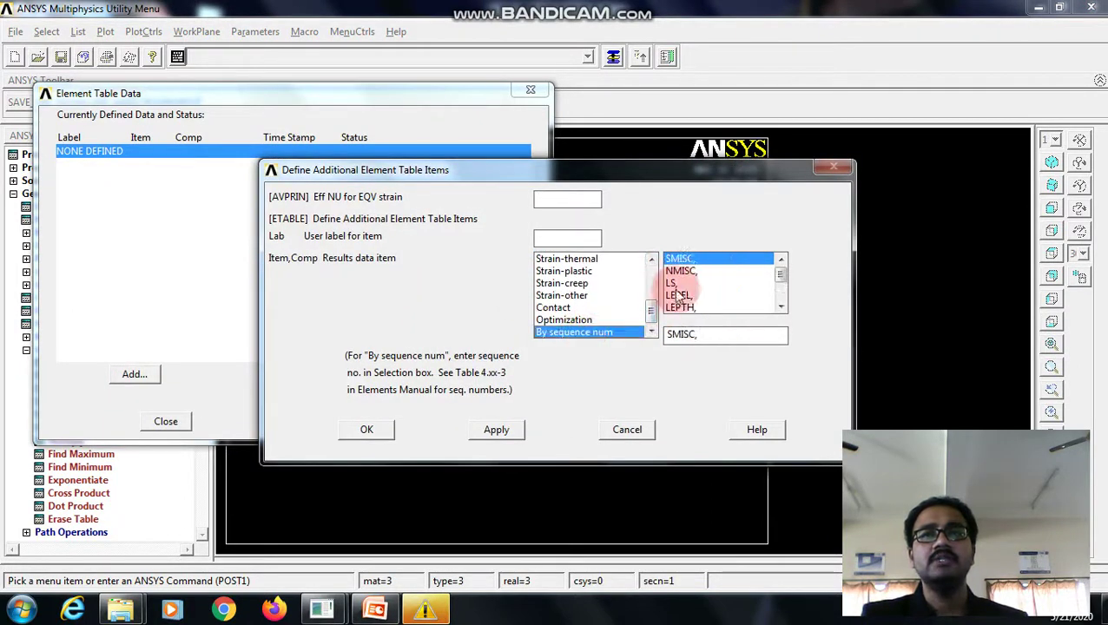
click(673, 283)
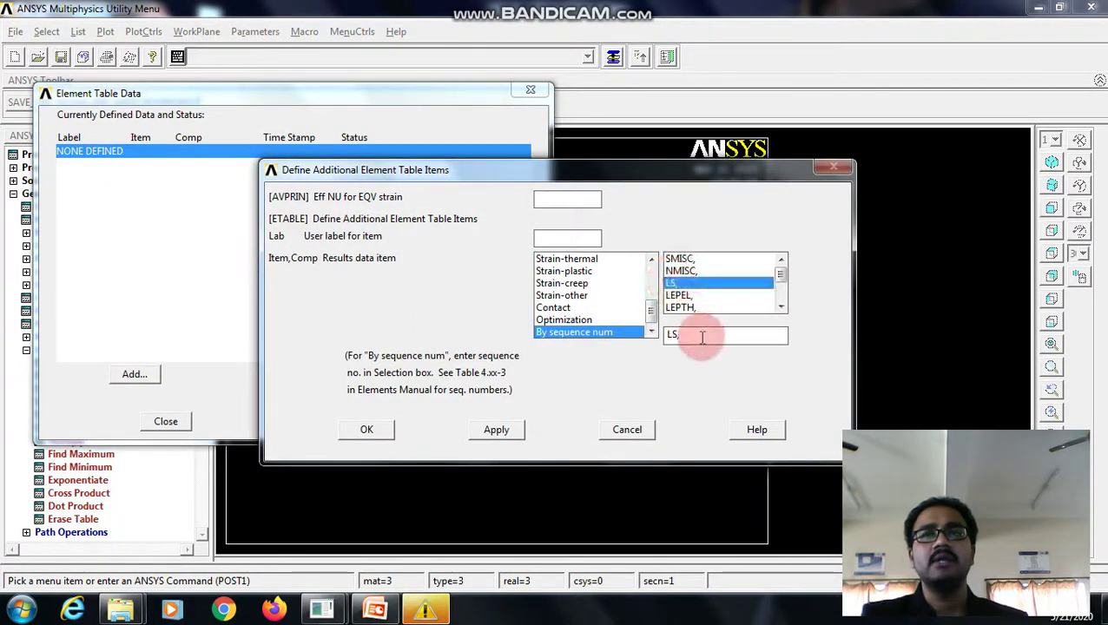
text( 1)
click(368, 432)
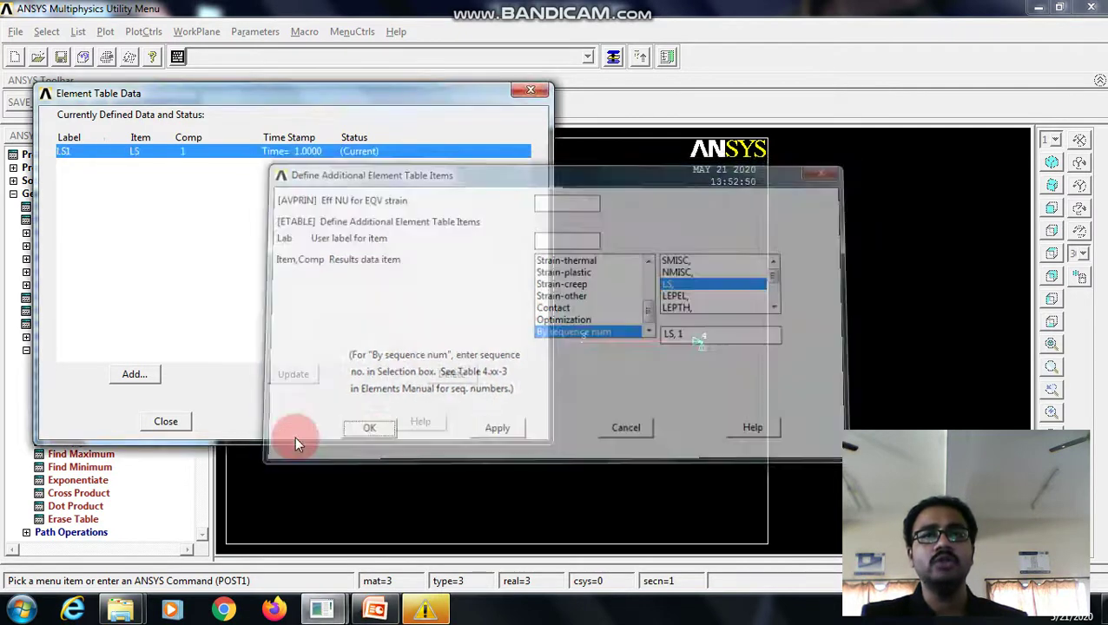
click(169, 424)
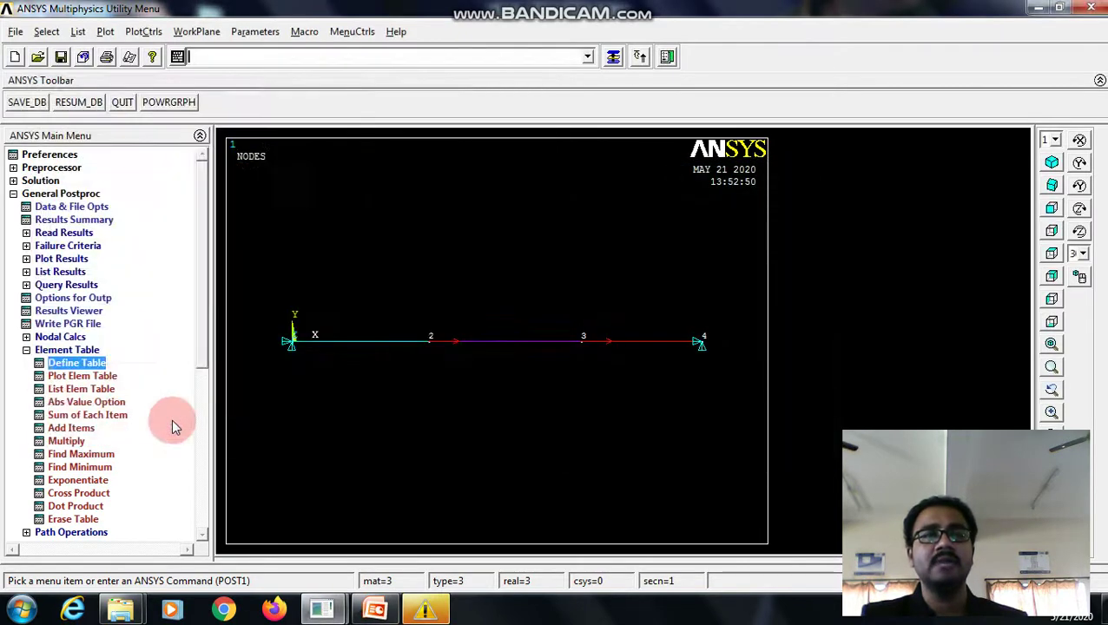
Plot the LS1 line element result, showing stress from −57.505 to 20.555
click(63, 259)
click(87, 337)
click(428, 401)
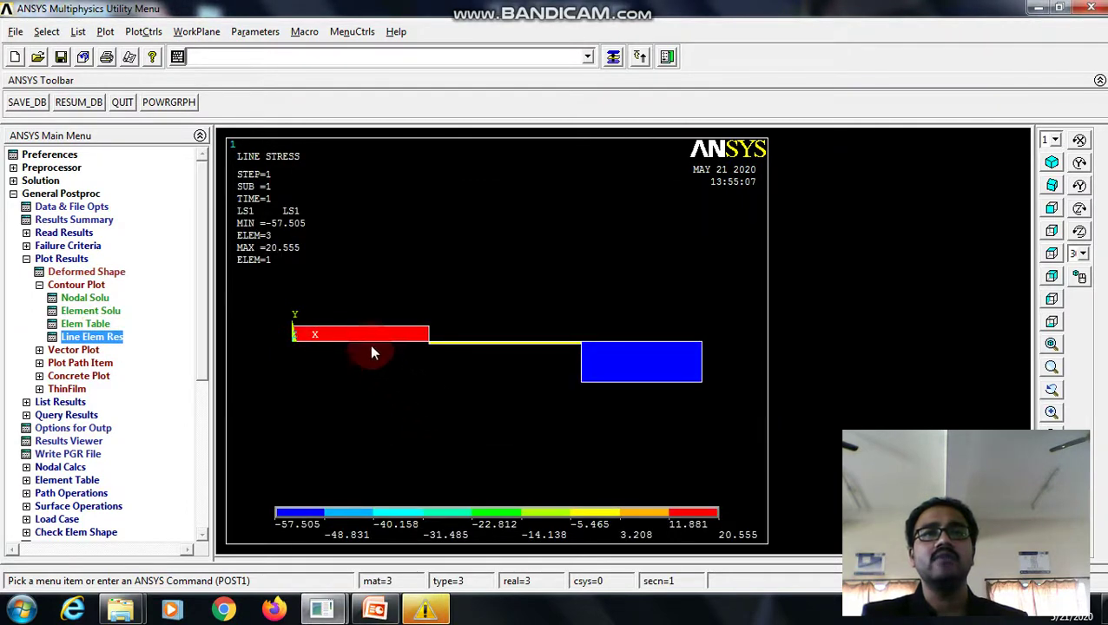
click(291, 230)
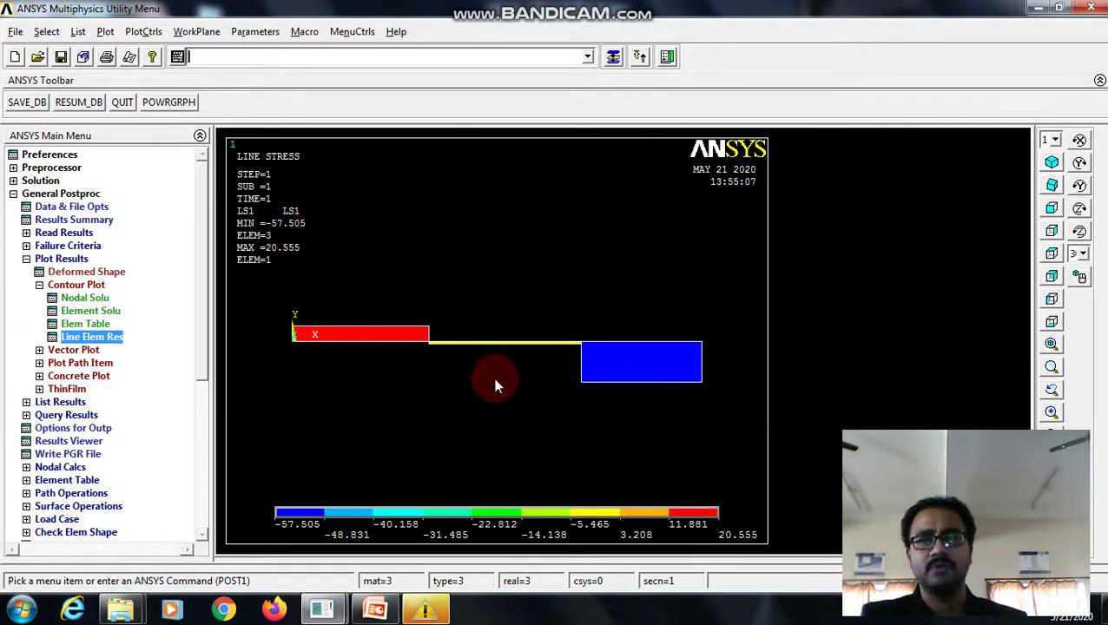